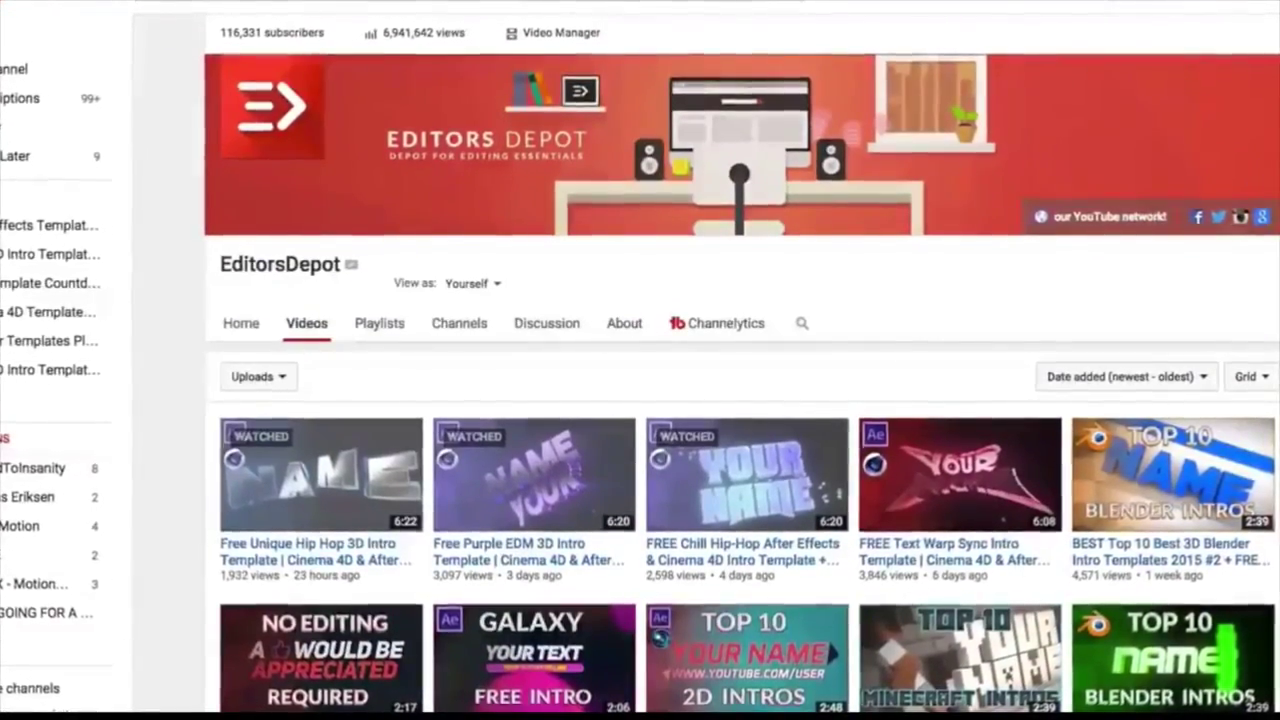
Download the Blender 2.75a Mac OSX .zip from the USA mirror and confirm saving it
scroll(640, 420, down, 1)
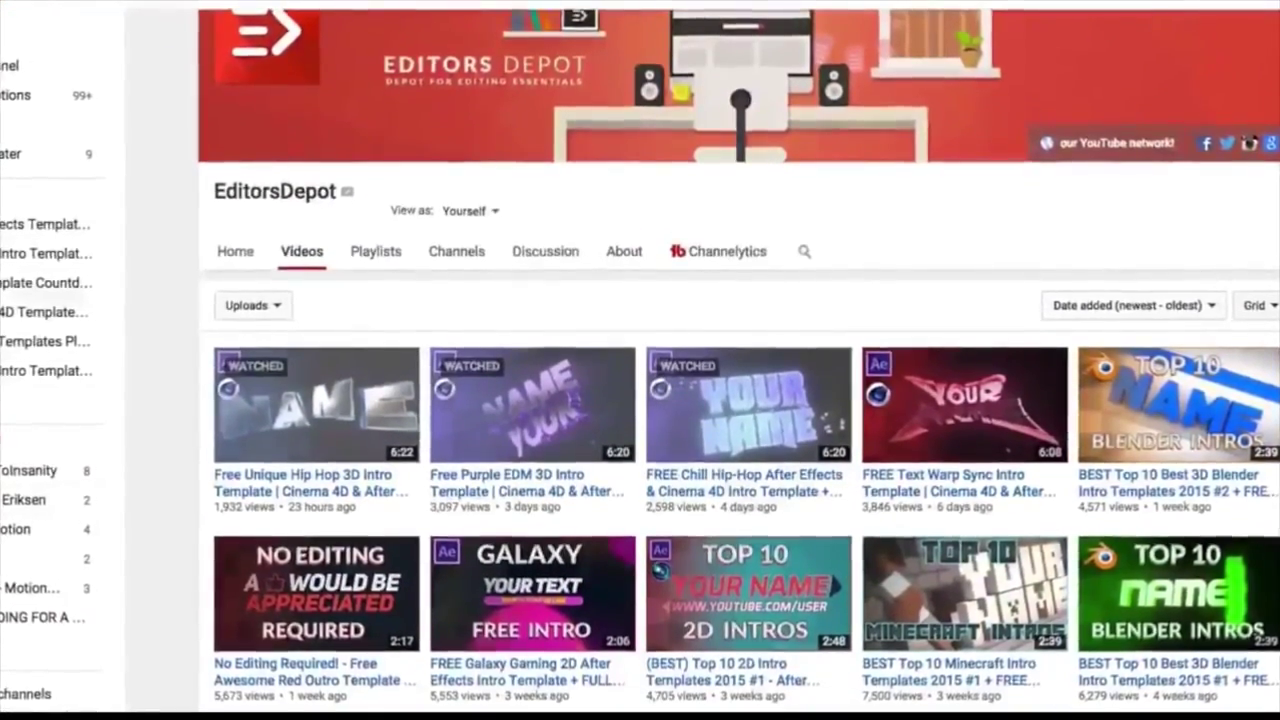
scroll(640, 420, down, 2)
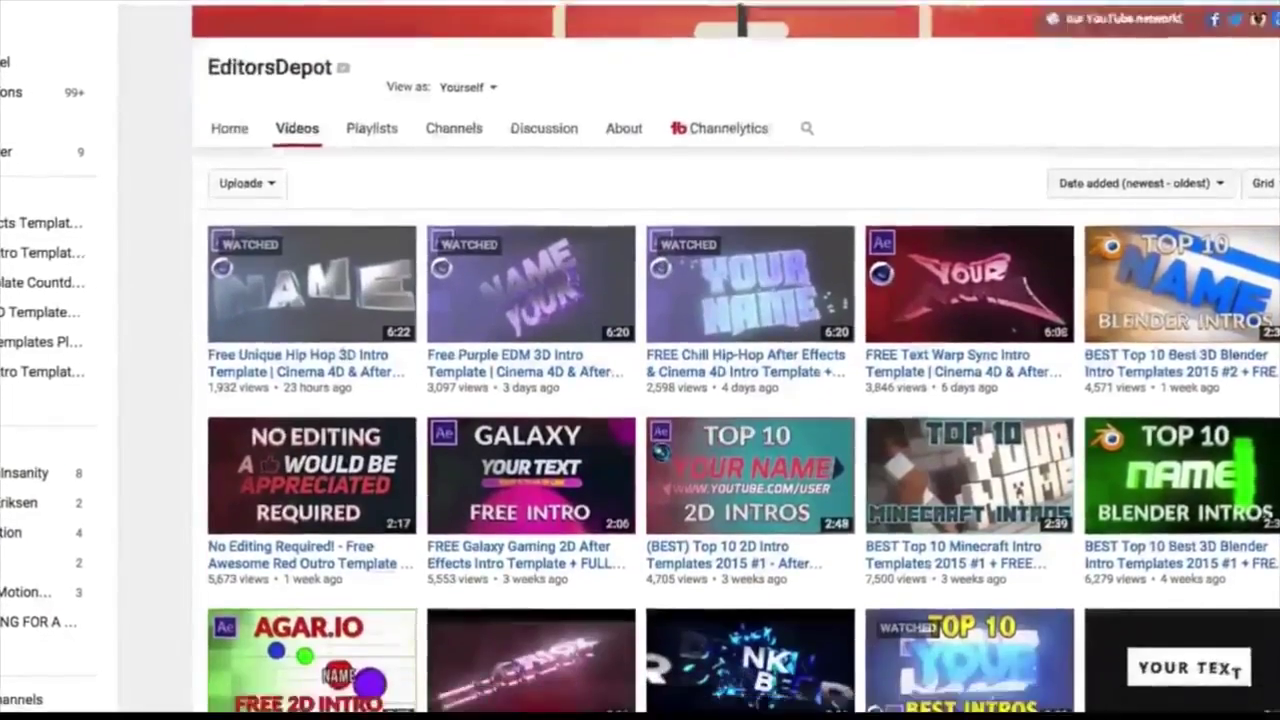
scroll(640, 420, down, 4)
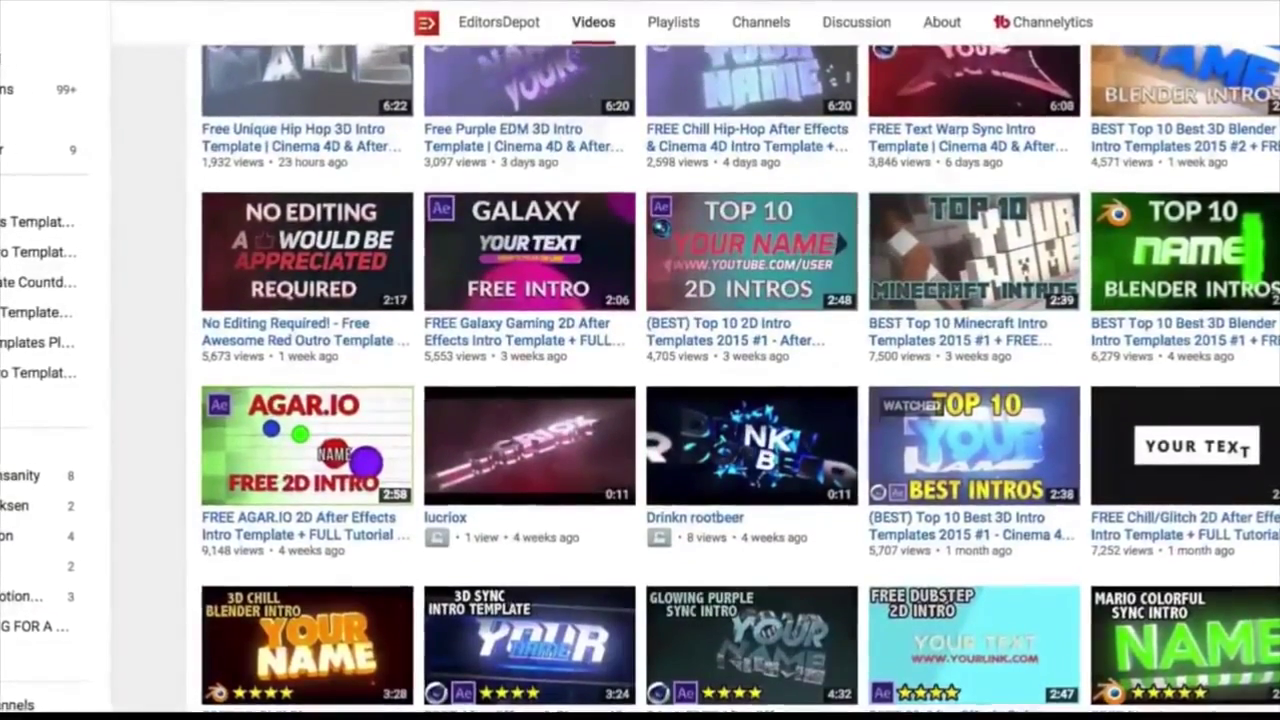
scroll(640, 420, down, 5)
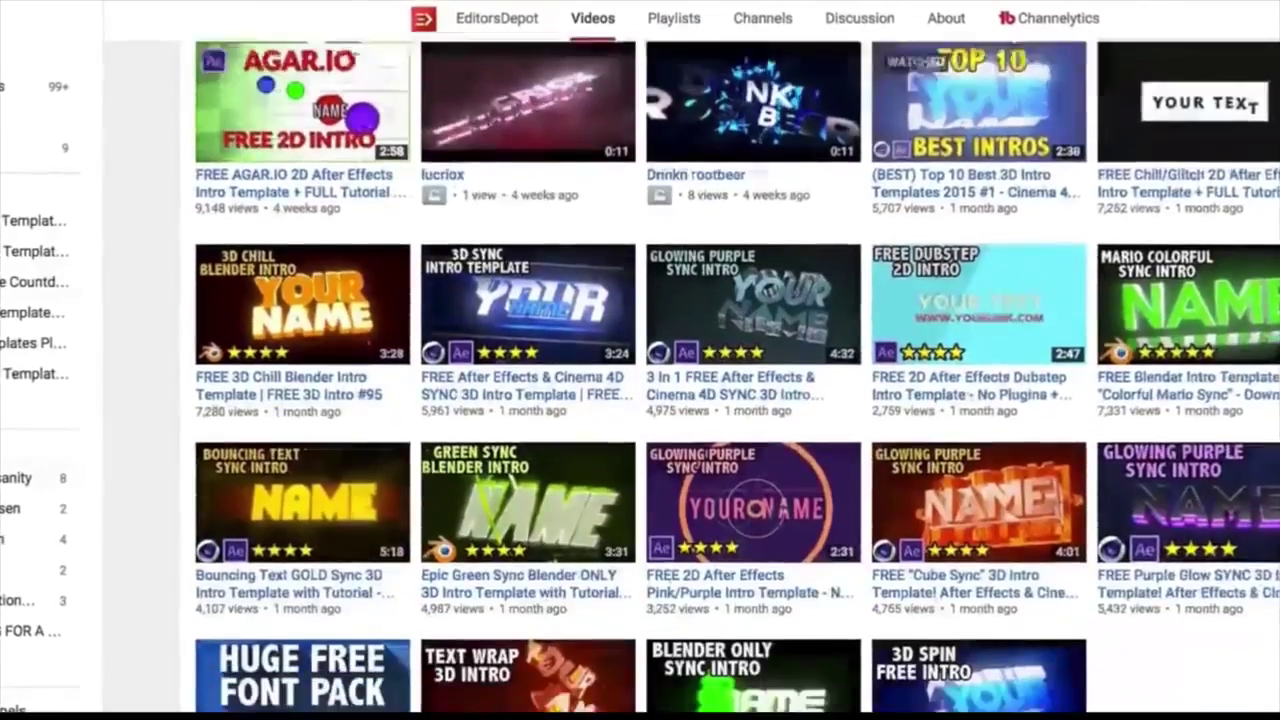
scroll(640, 420, down, 5)
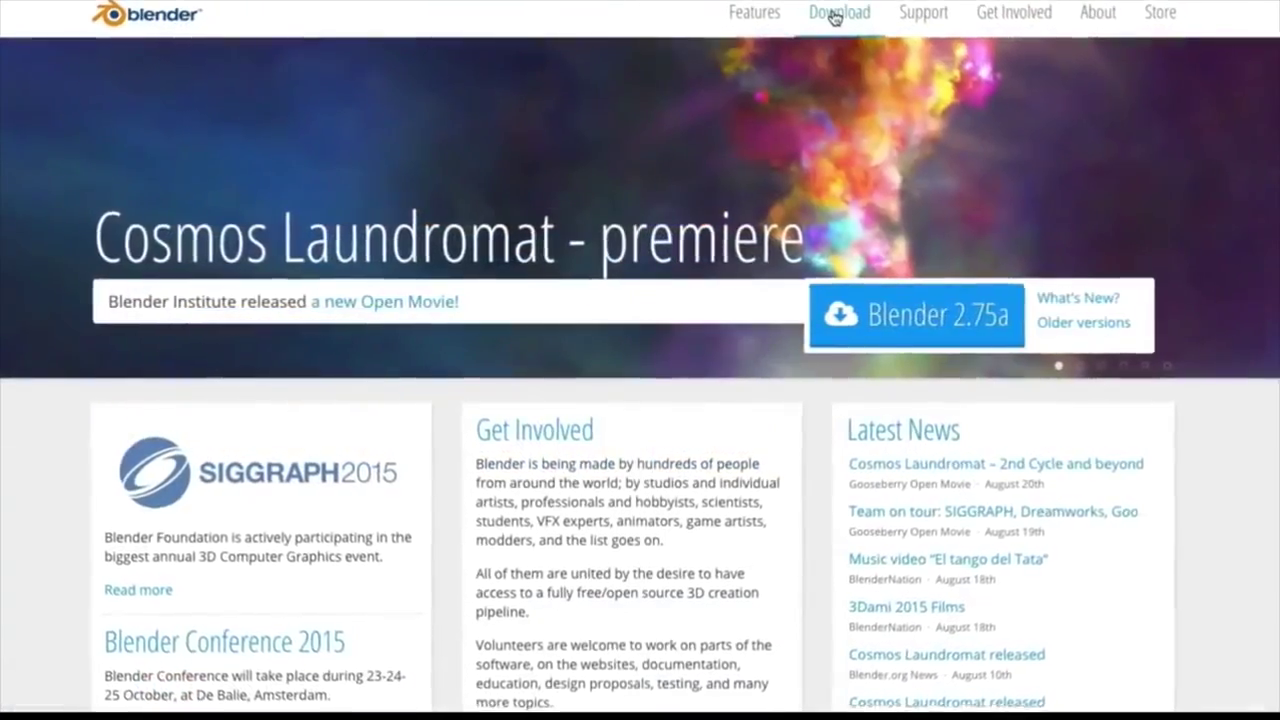
click(837, 14)
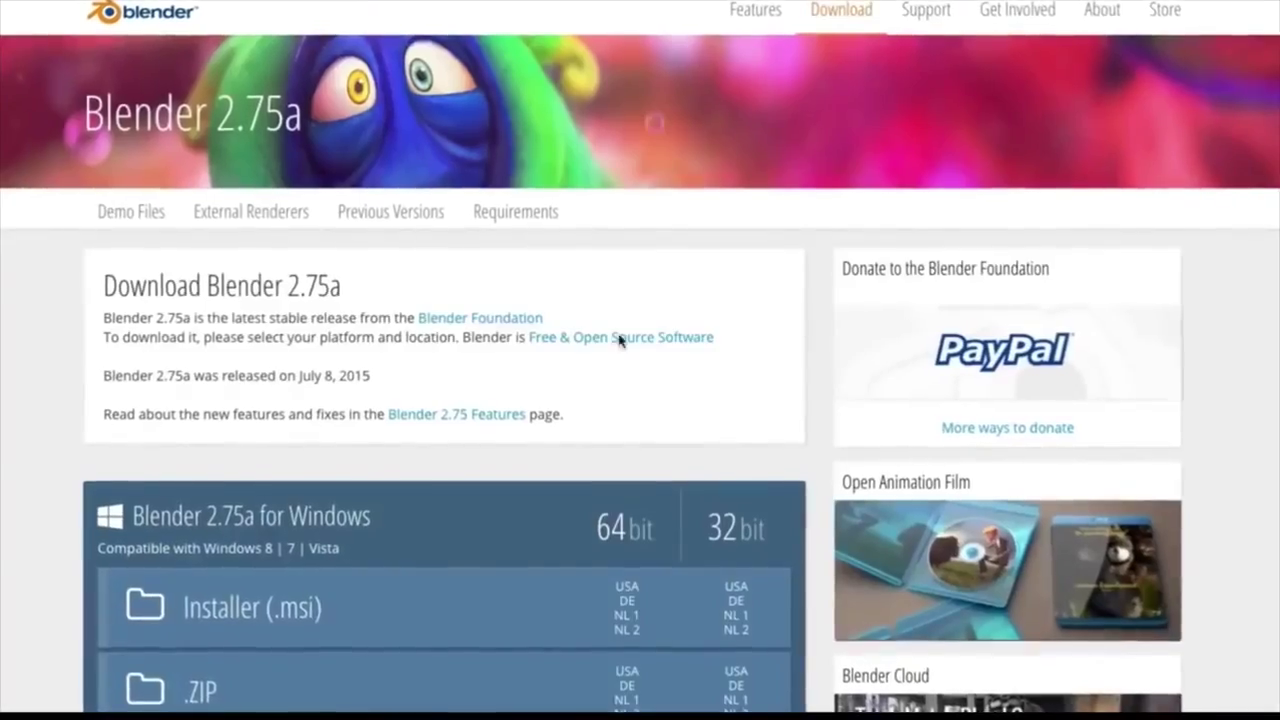
scroll(619, 340, down, 4)
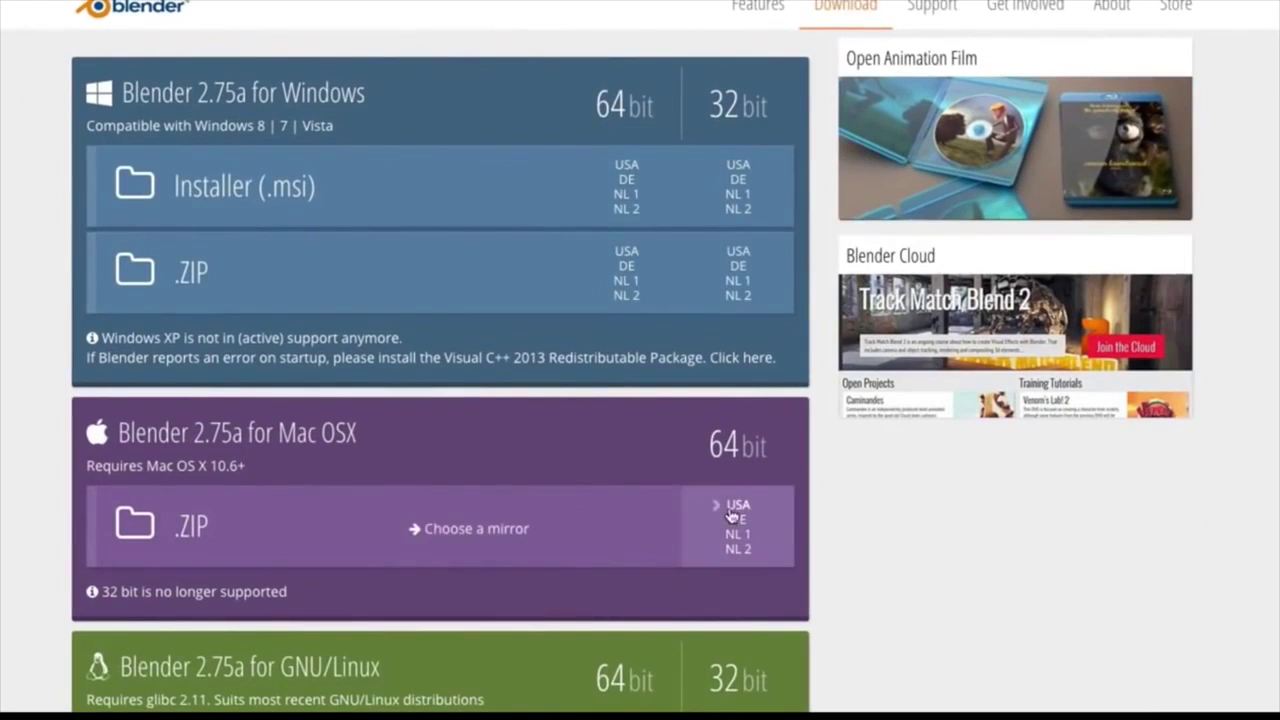
click(736, 506)
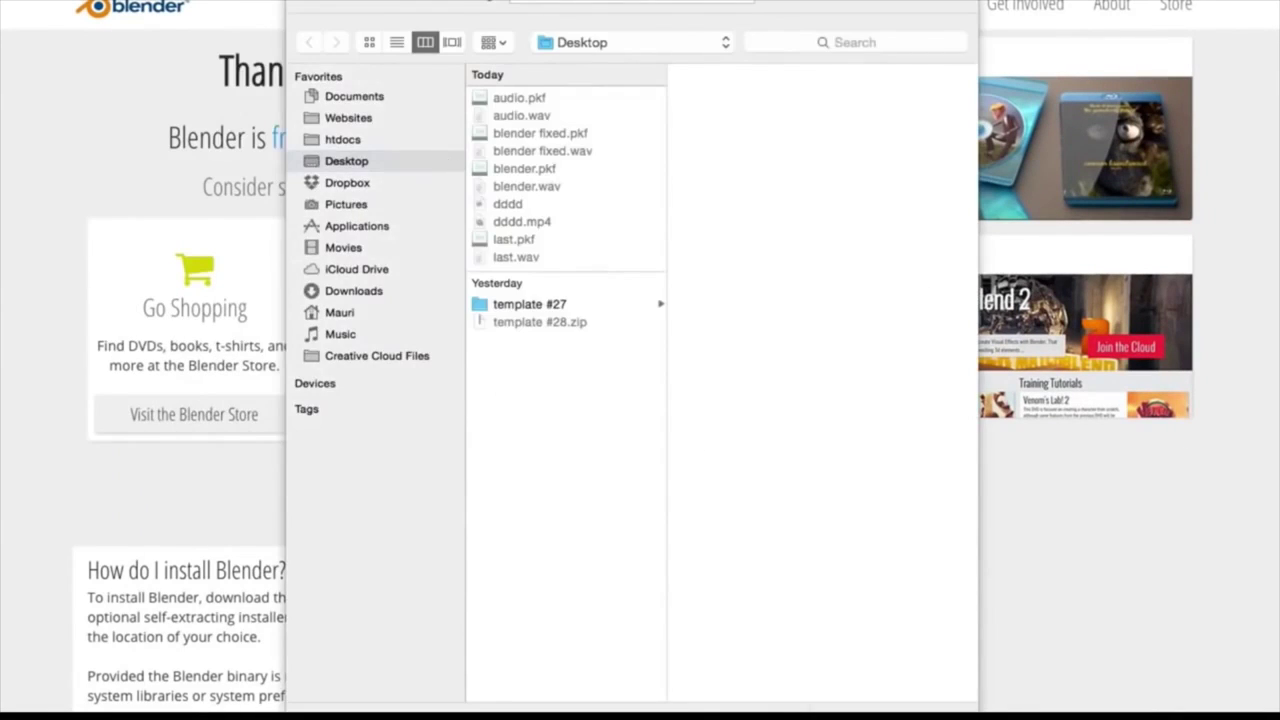
key(Return)
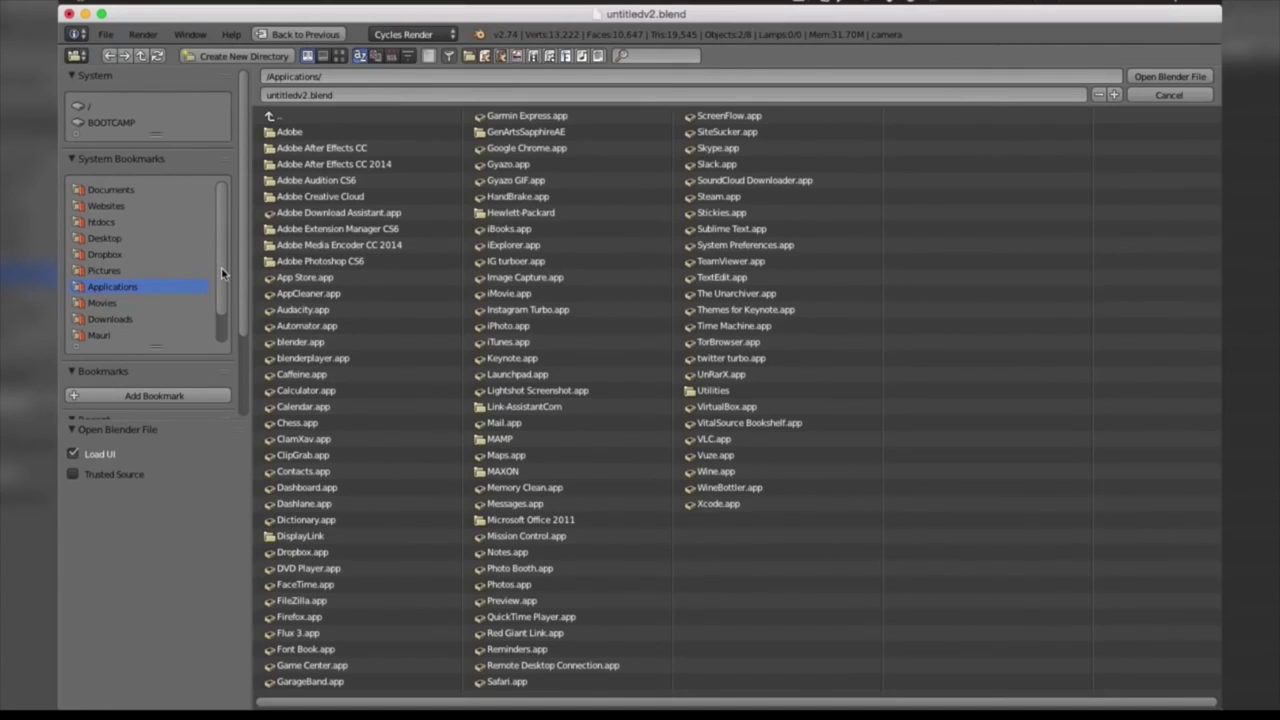
Open untitledv2.blend from the Desktop's template #27 folder with Load UI turned off
click(105, 35)
click(106, 36)
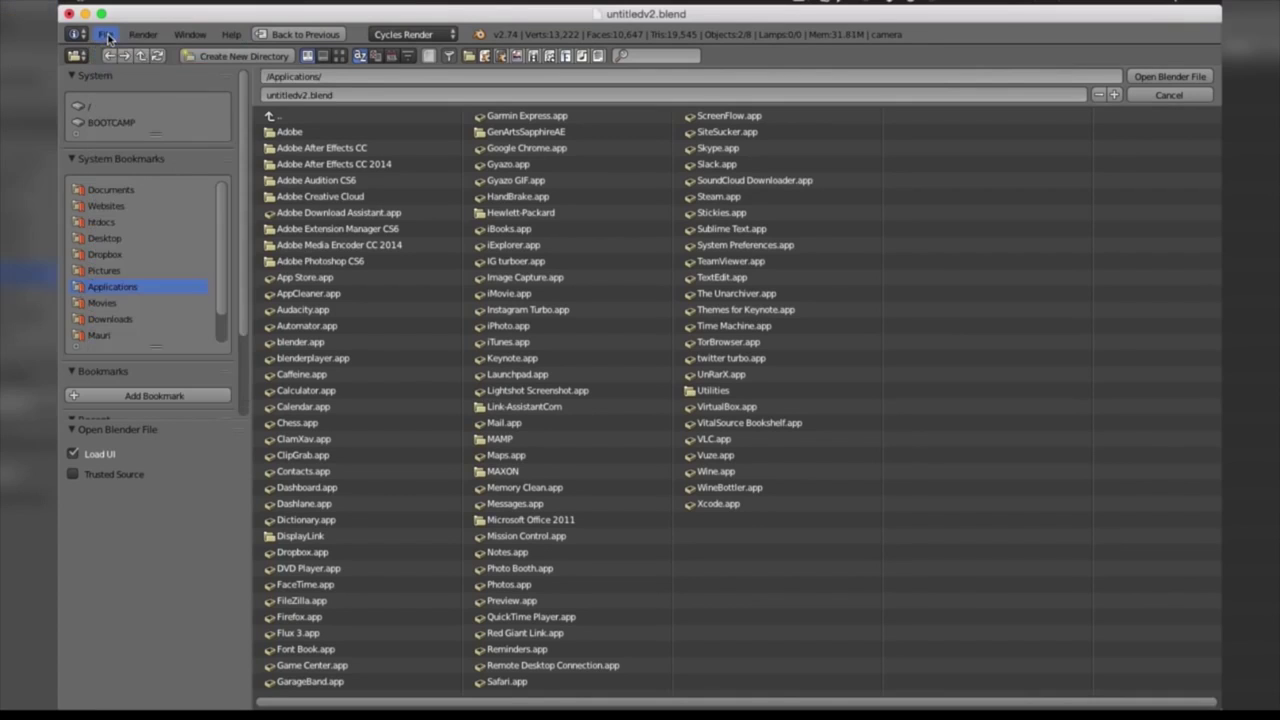
click(100, 238)
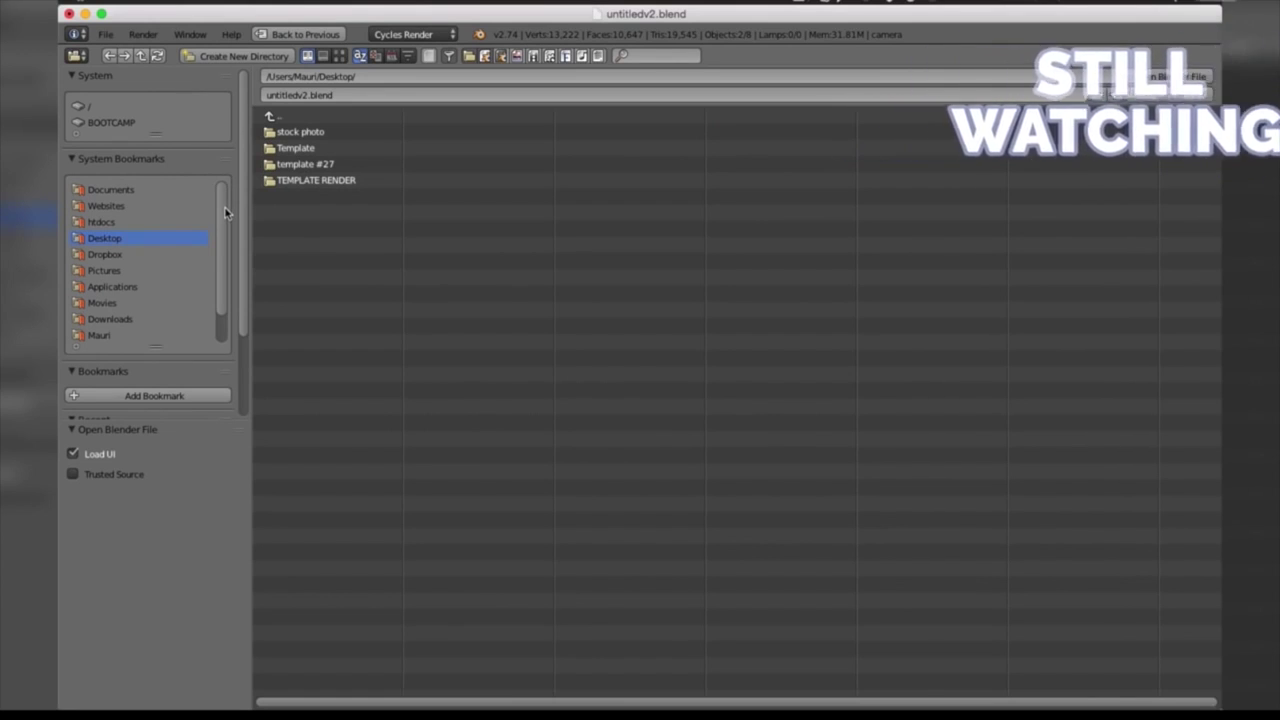
click(280, 164)
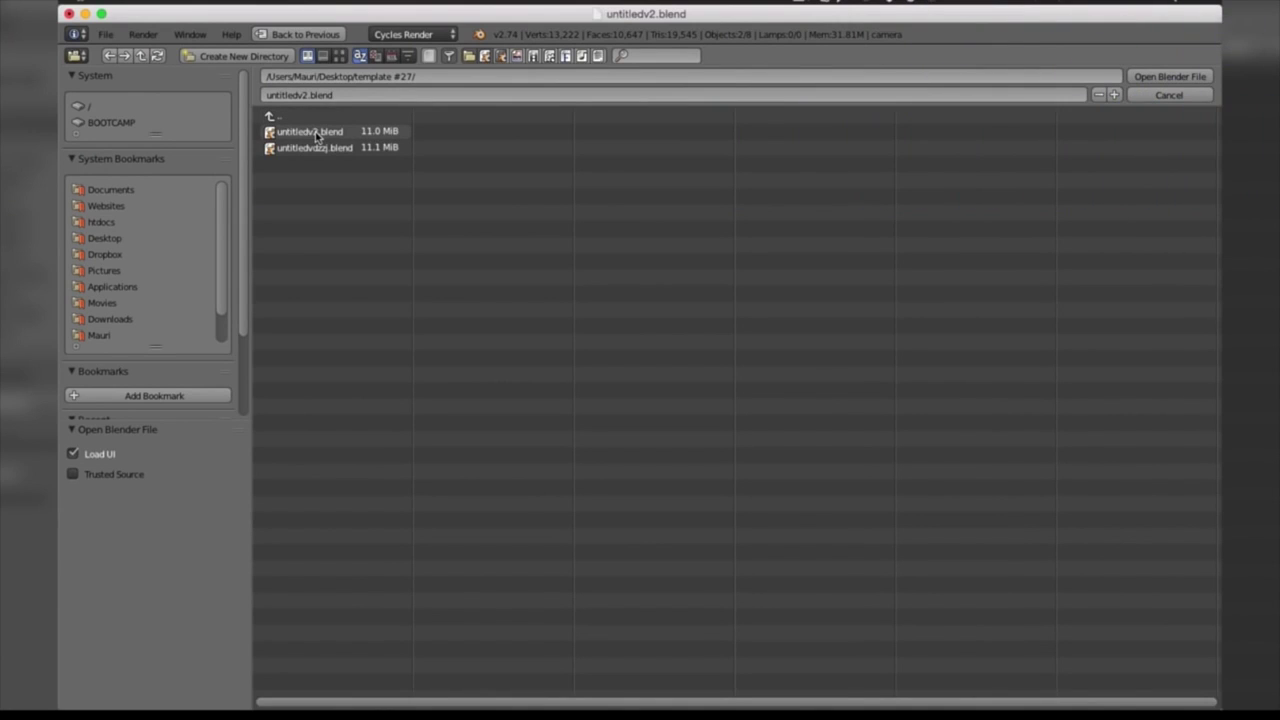
click(318, 134)
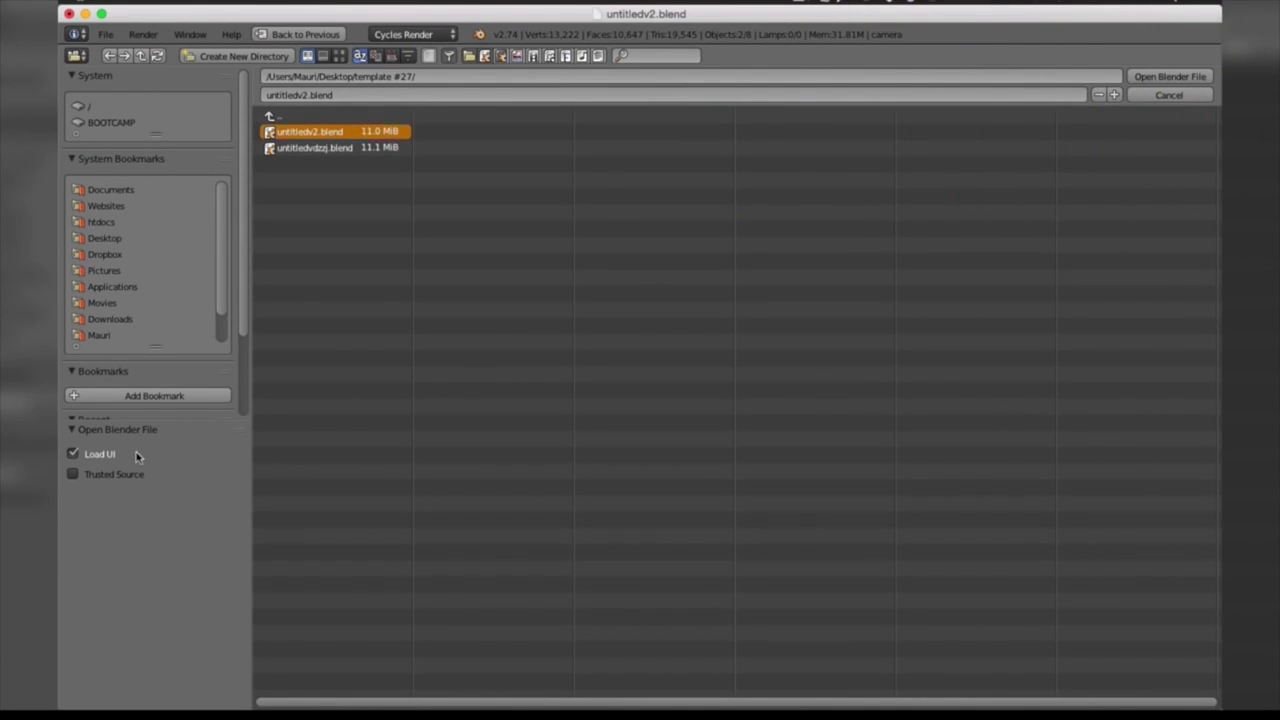
click(92, 458)
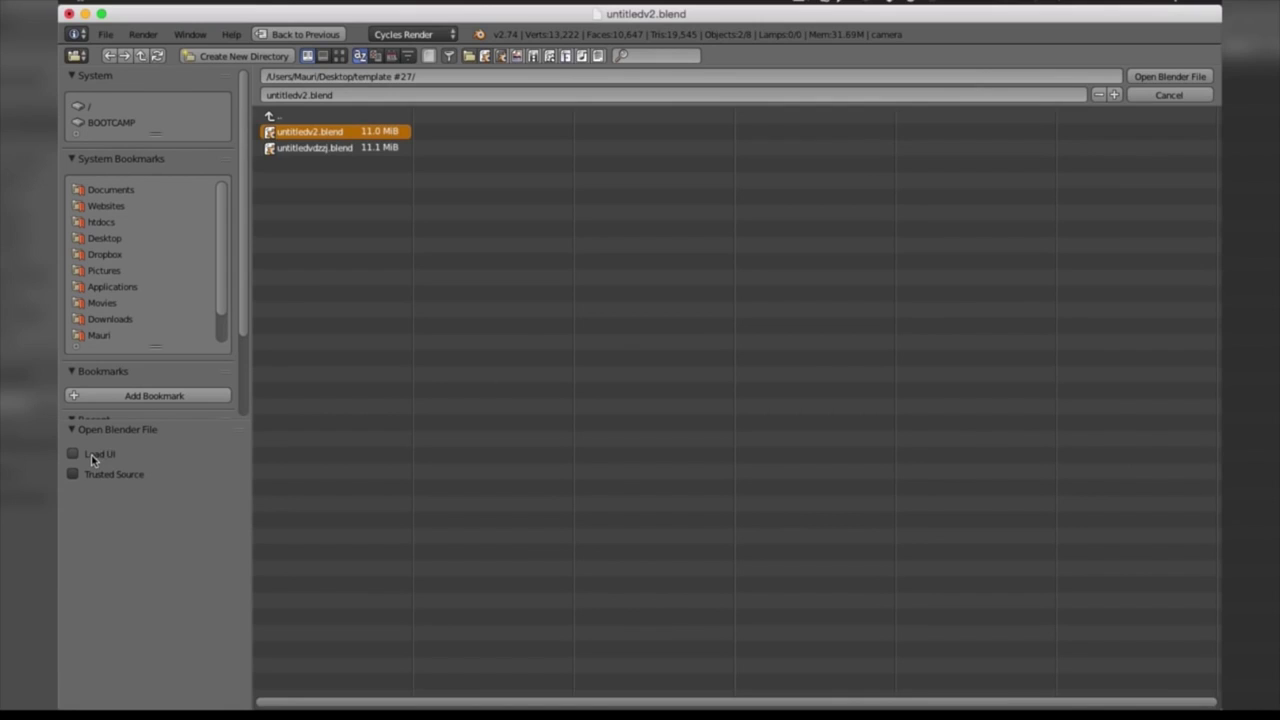
click(1153, 77)
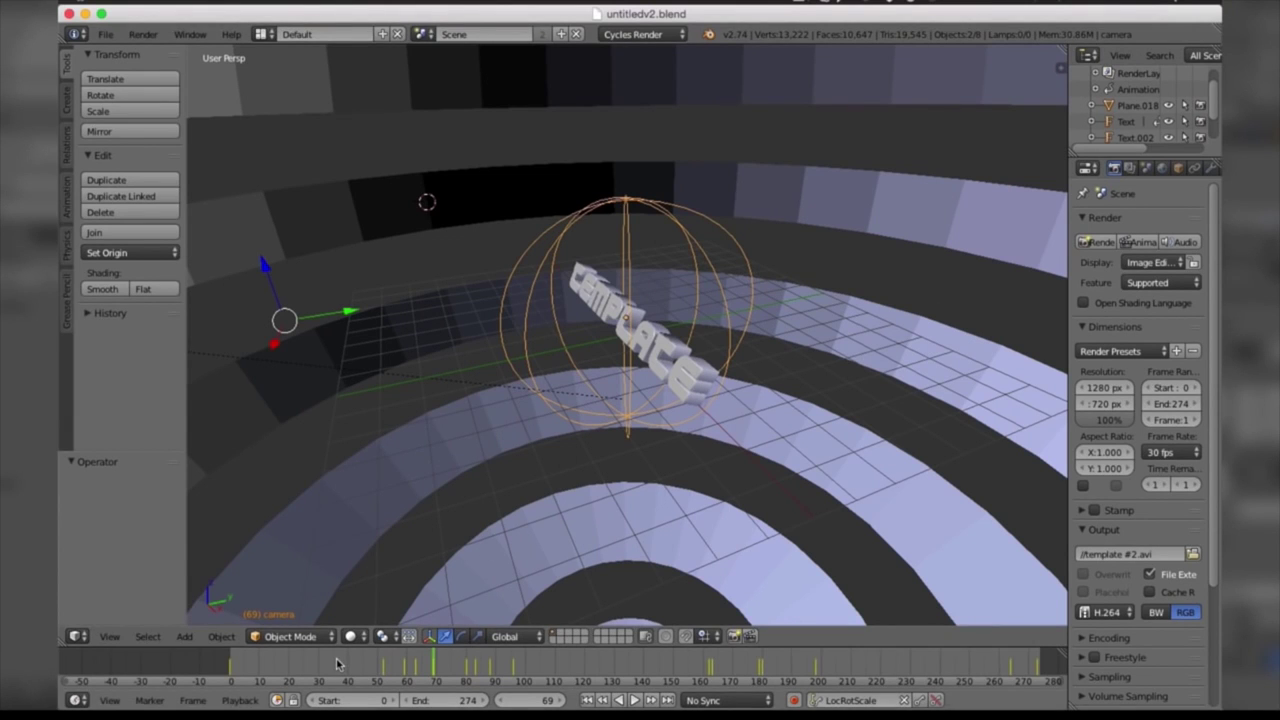
Retype the main Text object's letters in Edit Mode, entering 'D'
right_click(514, 336)
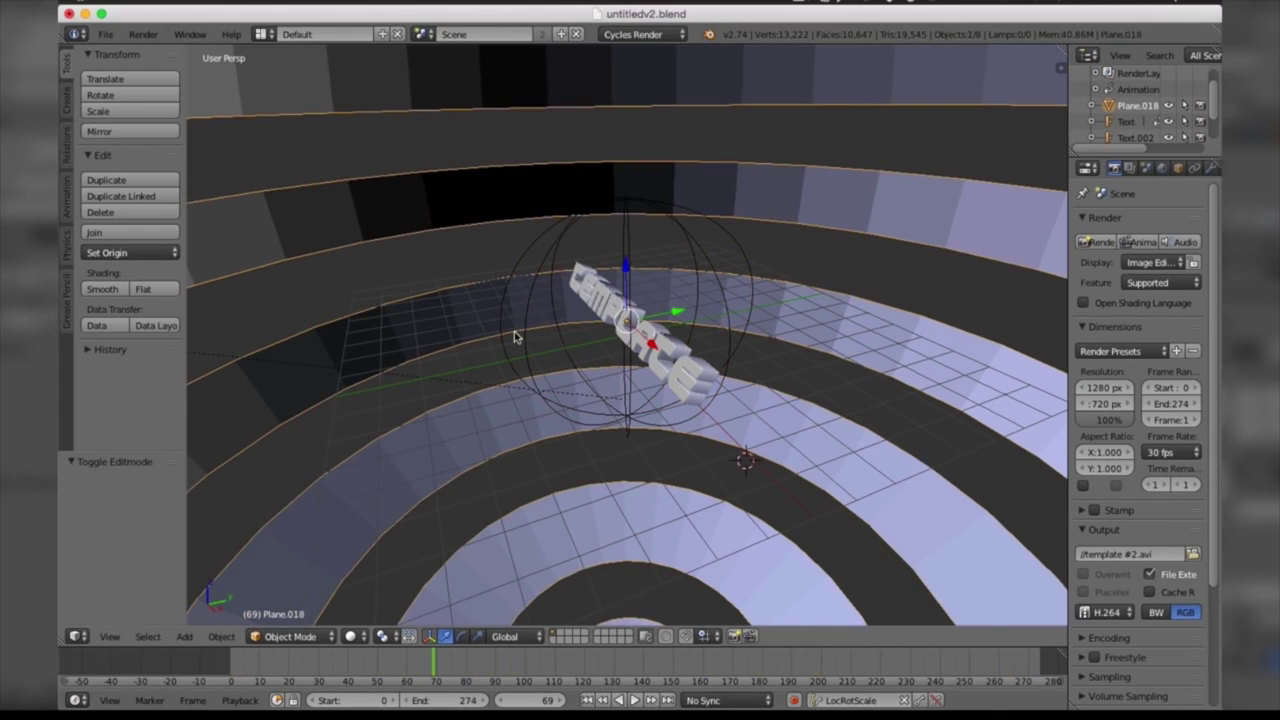
right_click(674, 381)
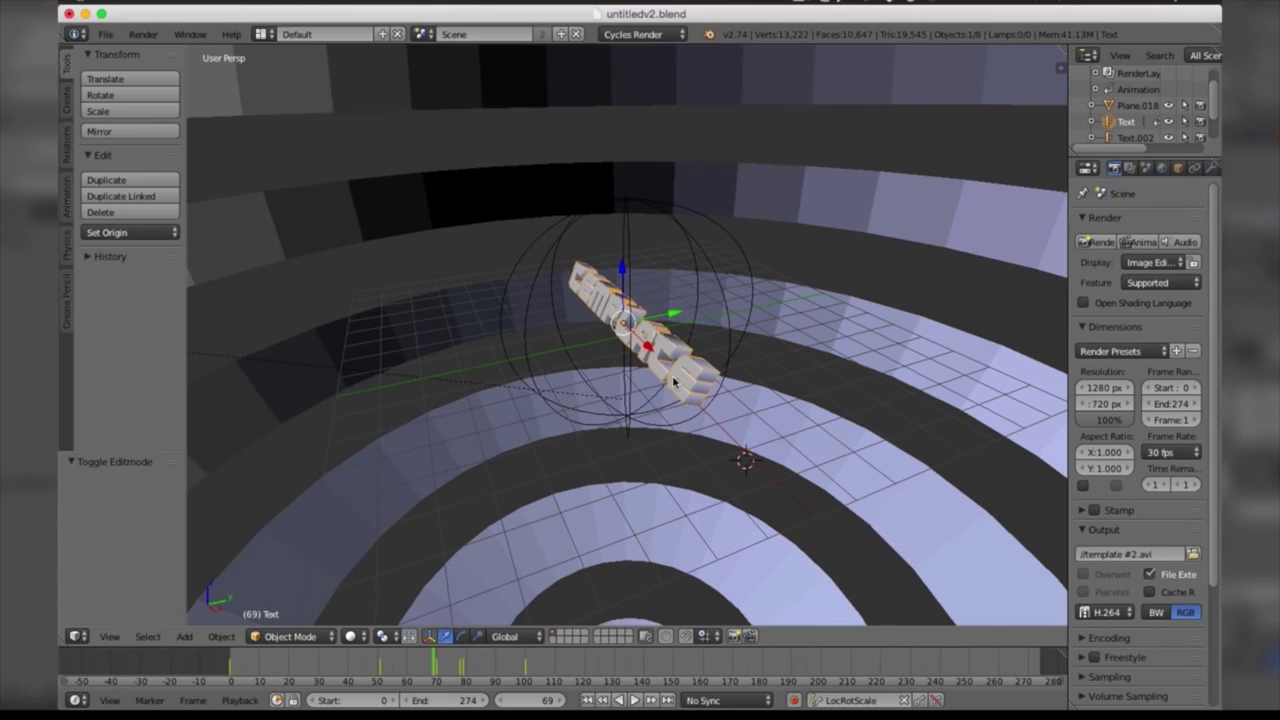
key(Tab)
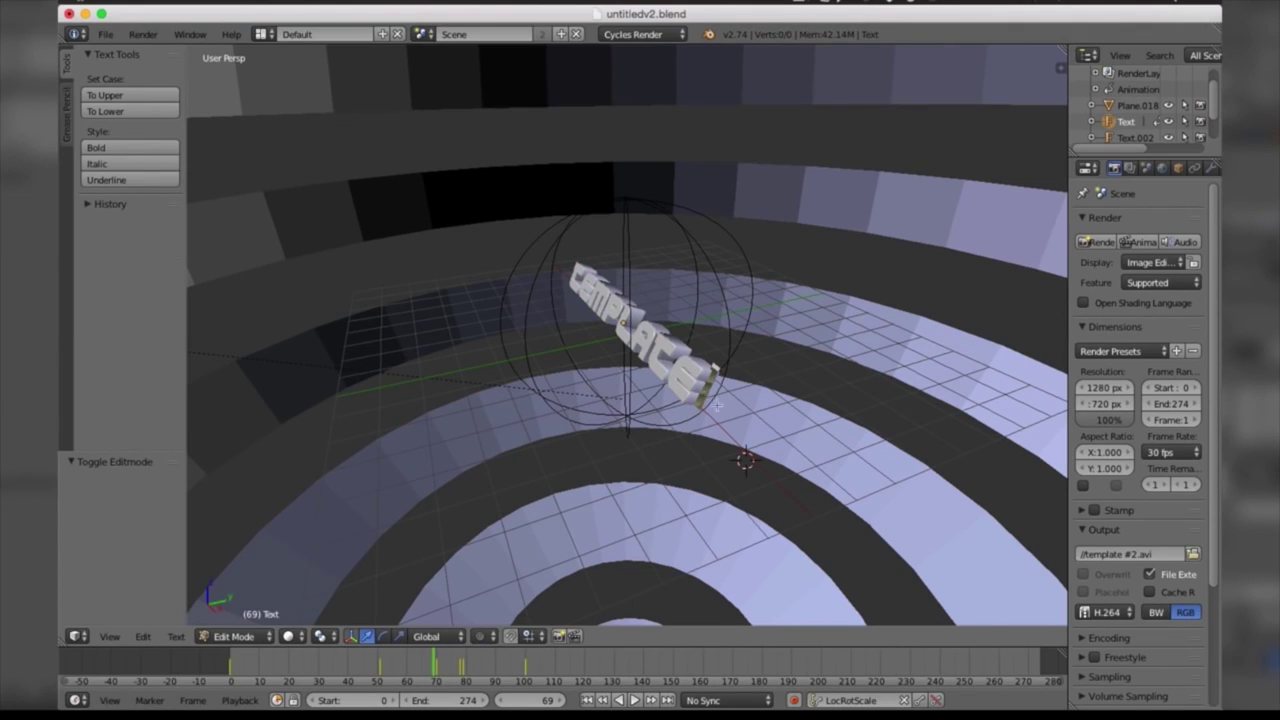
key(BackSpace)
key(BackSpace)
key(BackSpace)
key(BackSpace)
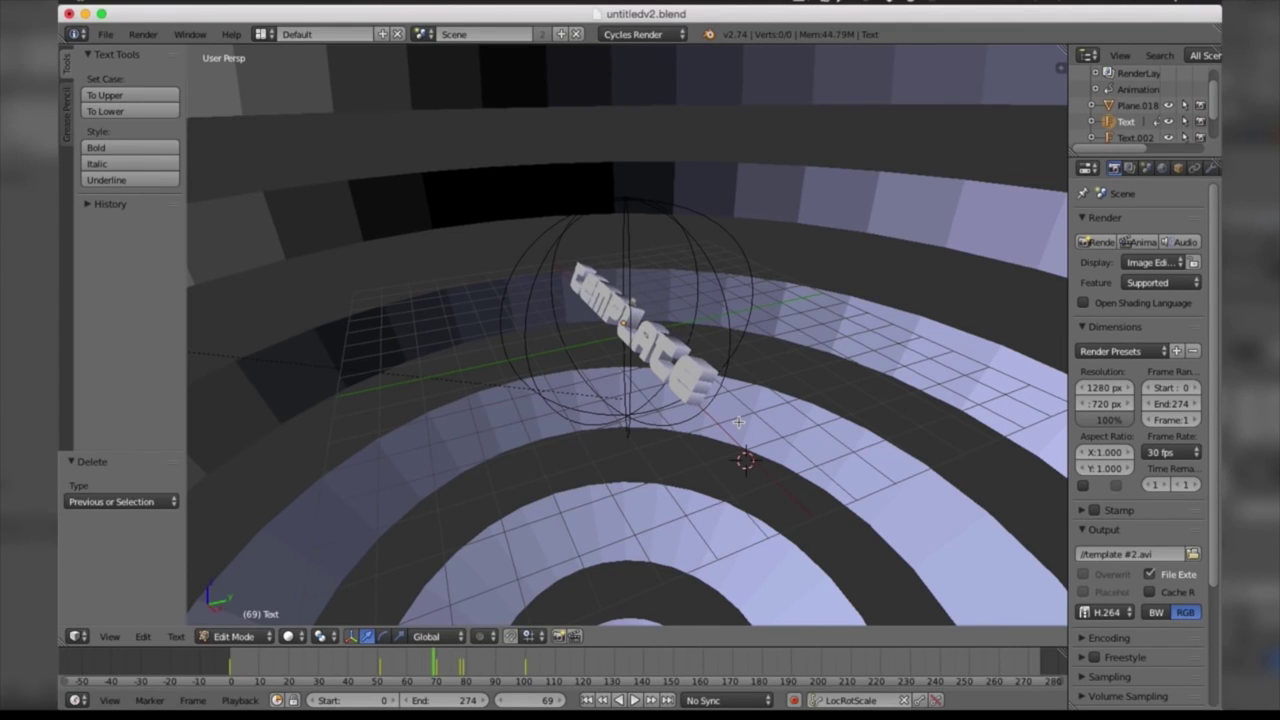
text(D)
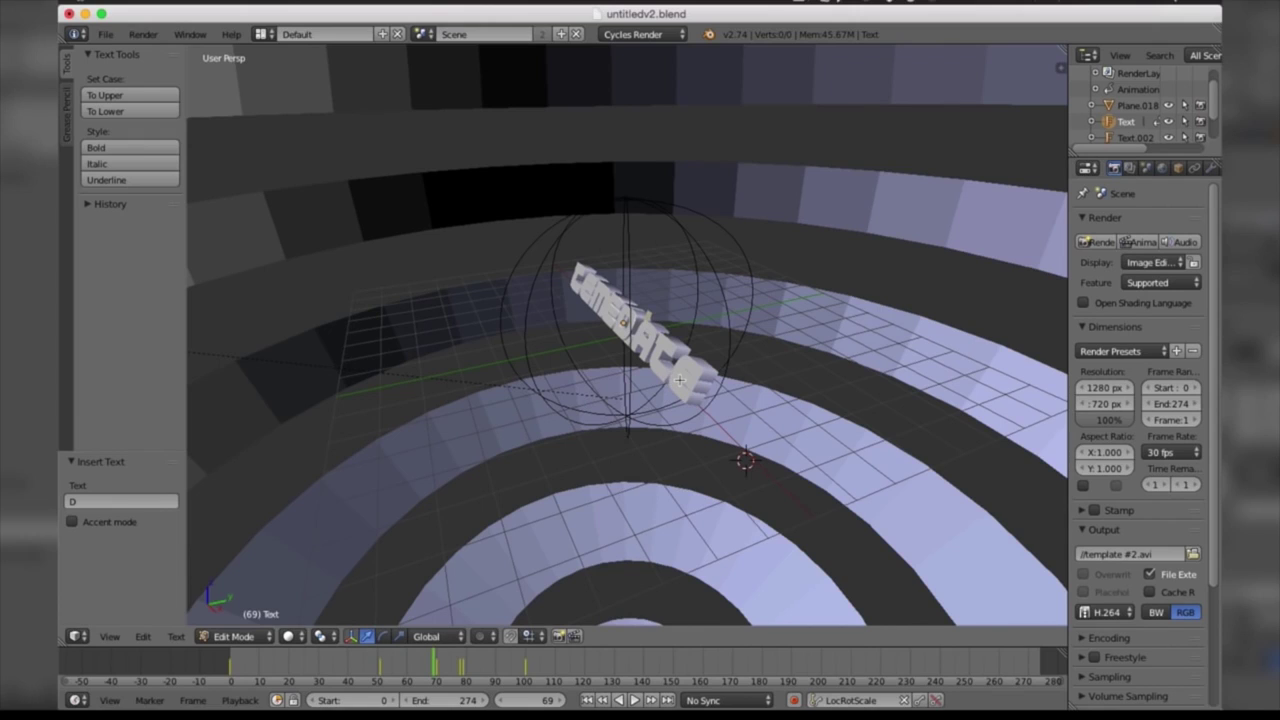
key(Tab)
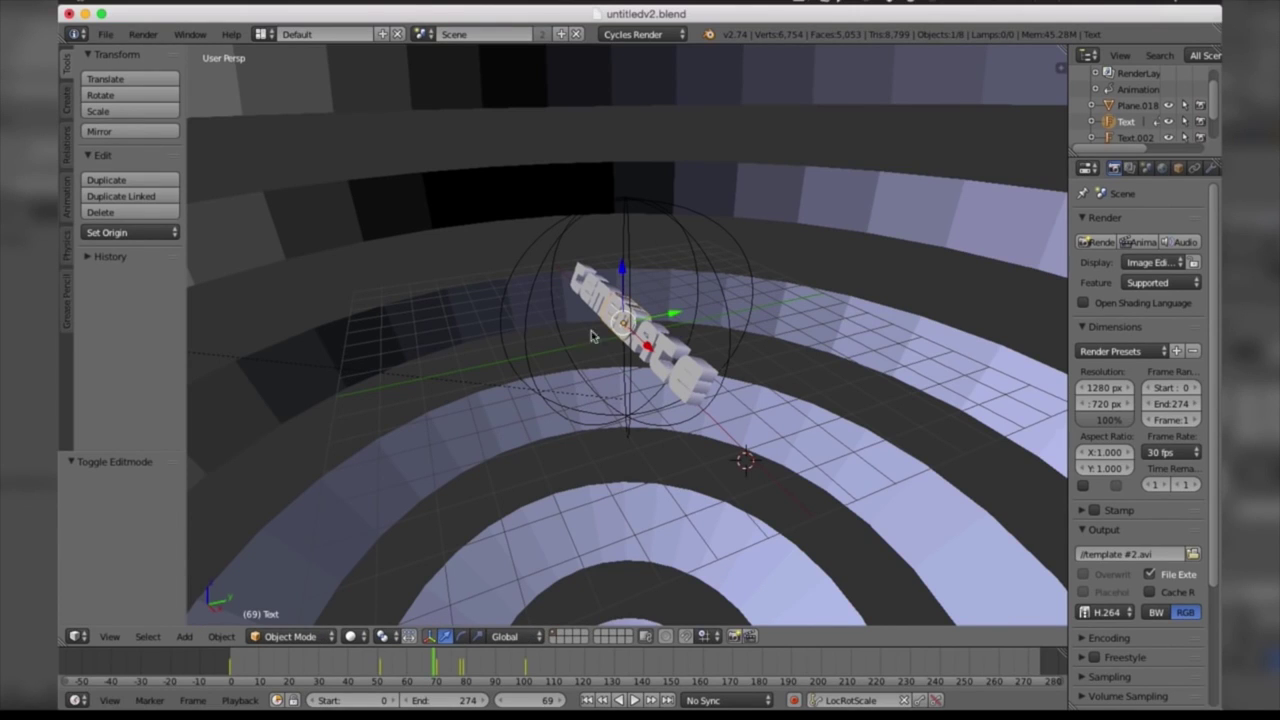
Delete most of Text.002's letters in Edit Mode, leaving a short fragment
right_click(672, 355)
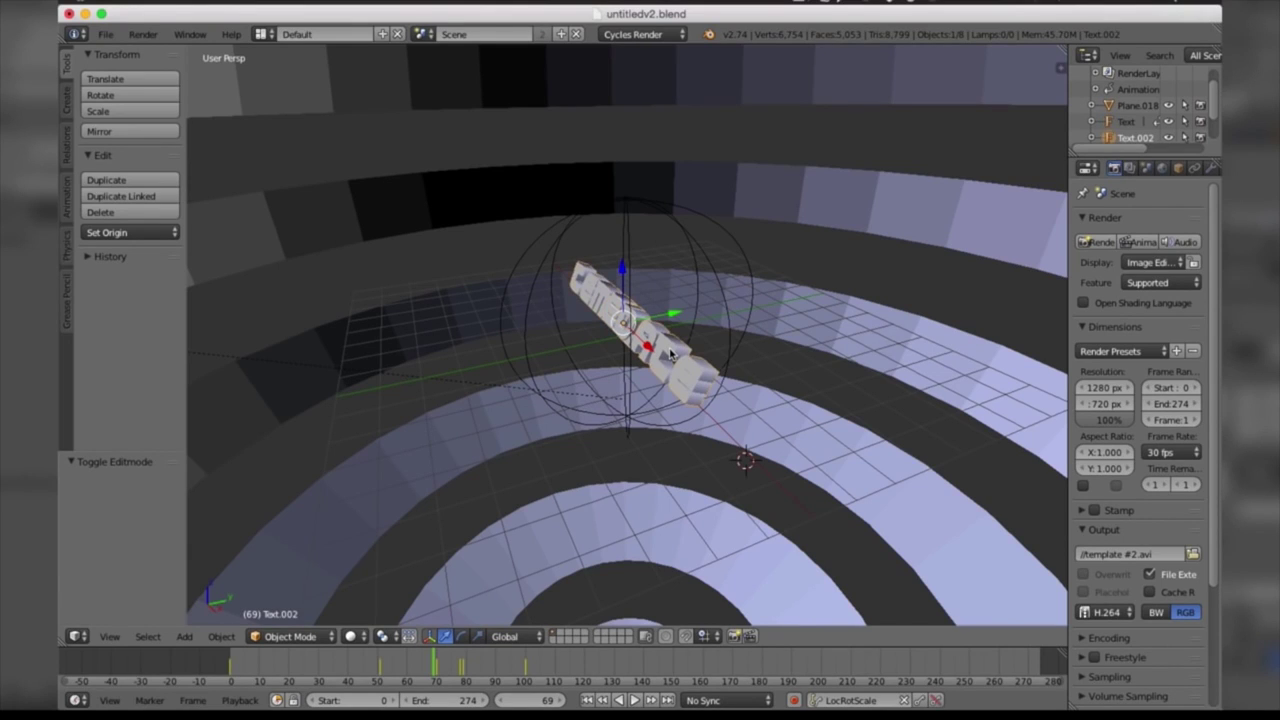
key(Tab)
key(BackSpace)
key(BackSpace)
key(BackSpace)
key(BackSpace)
key(BackSpace)
key(BackSpace)
key(BackSpace)
key(BackSpace)
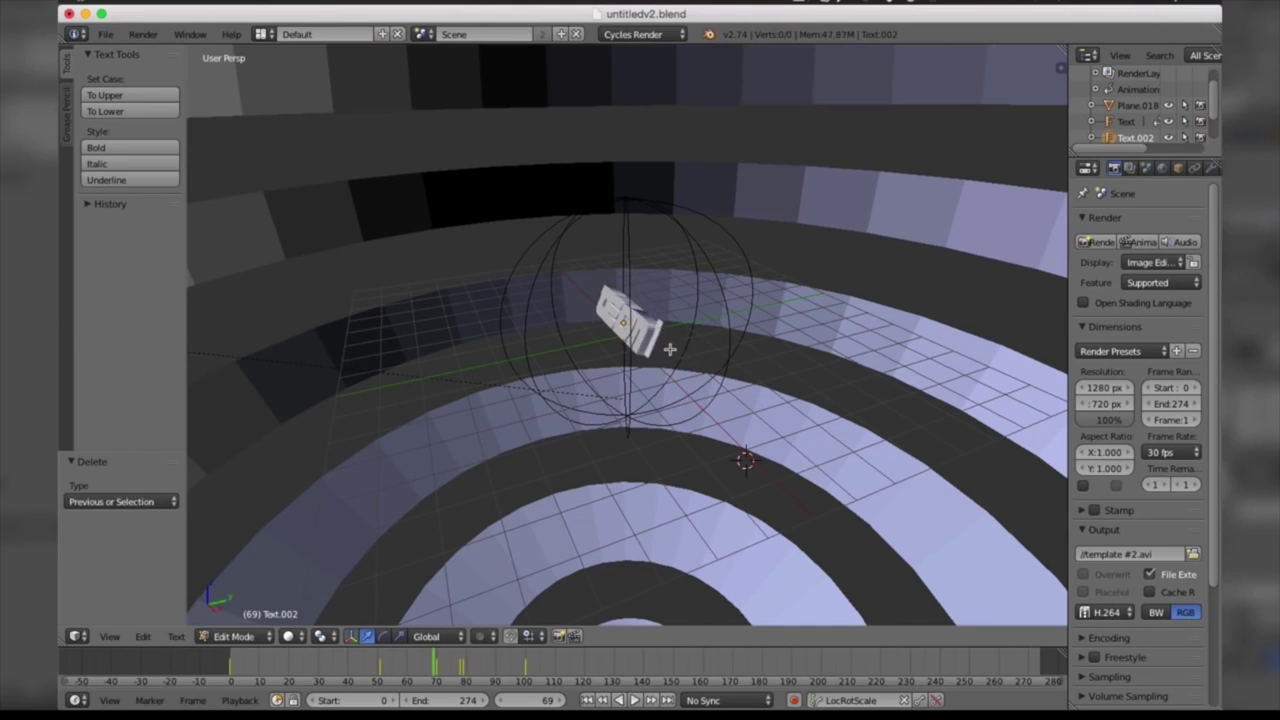
key(Tab)
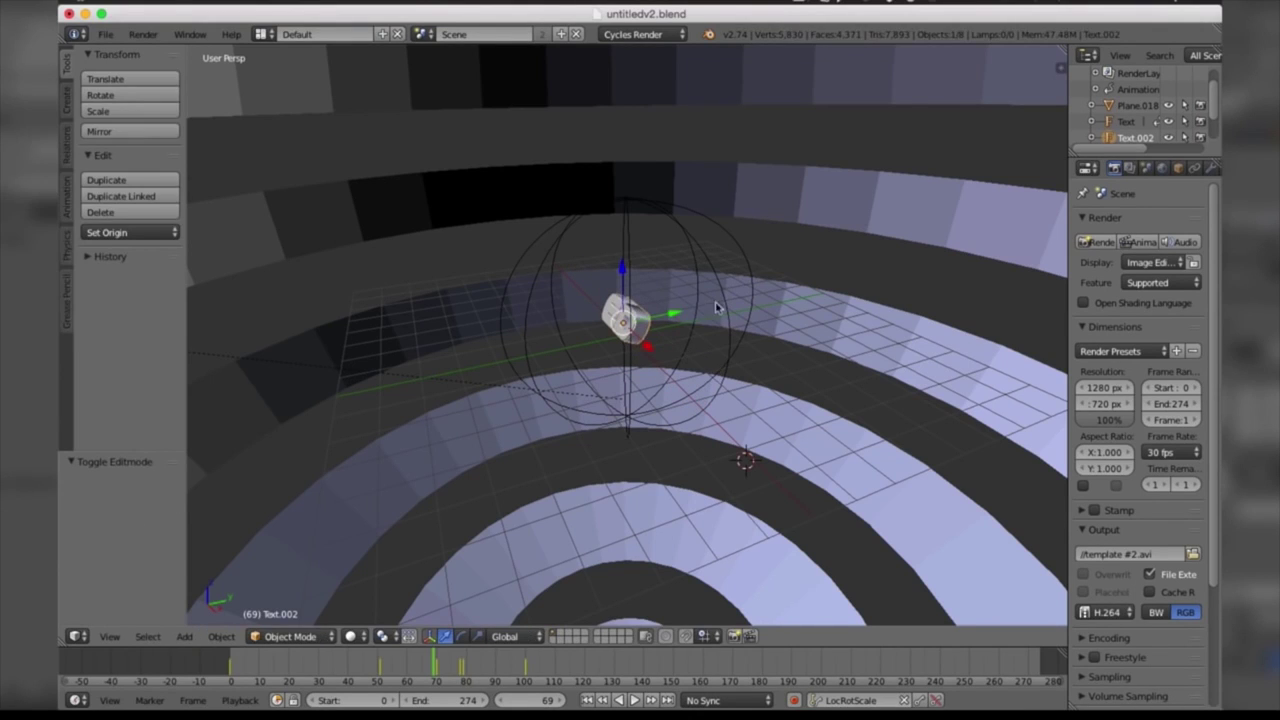
Widen the Properties editor, show Text.002's Font settings, and unpack its !PEPSI! font locally
click(1074, 218)
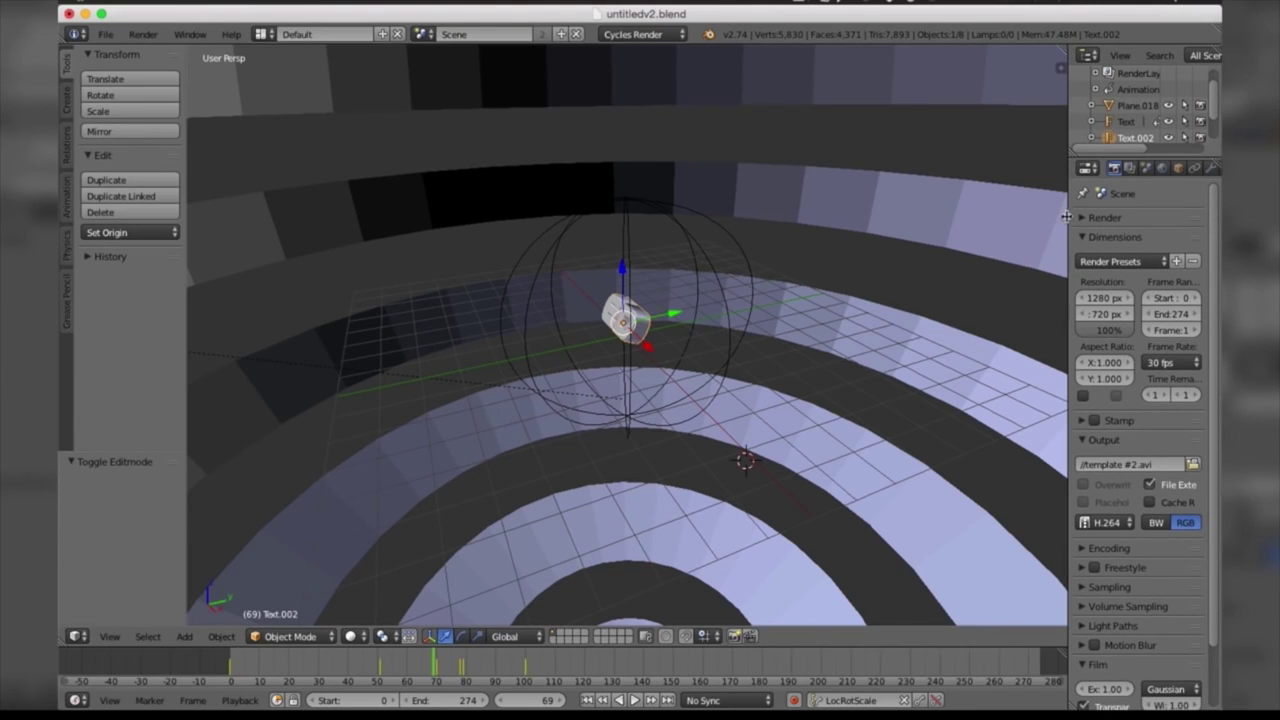
drag(1068, 218, 958, 212)
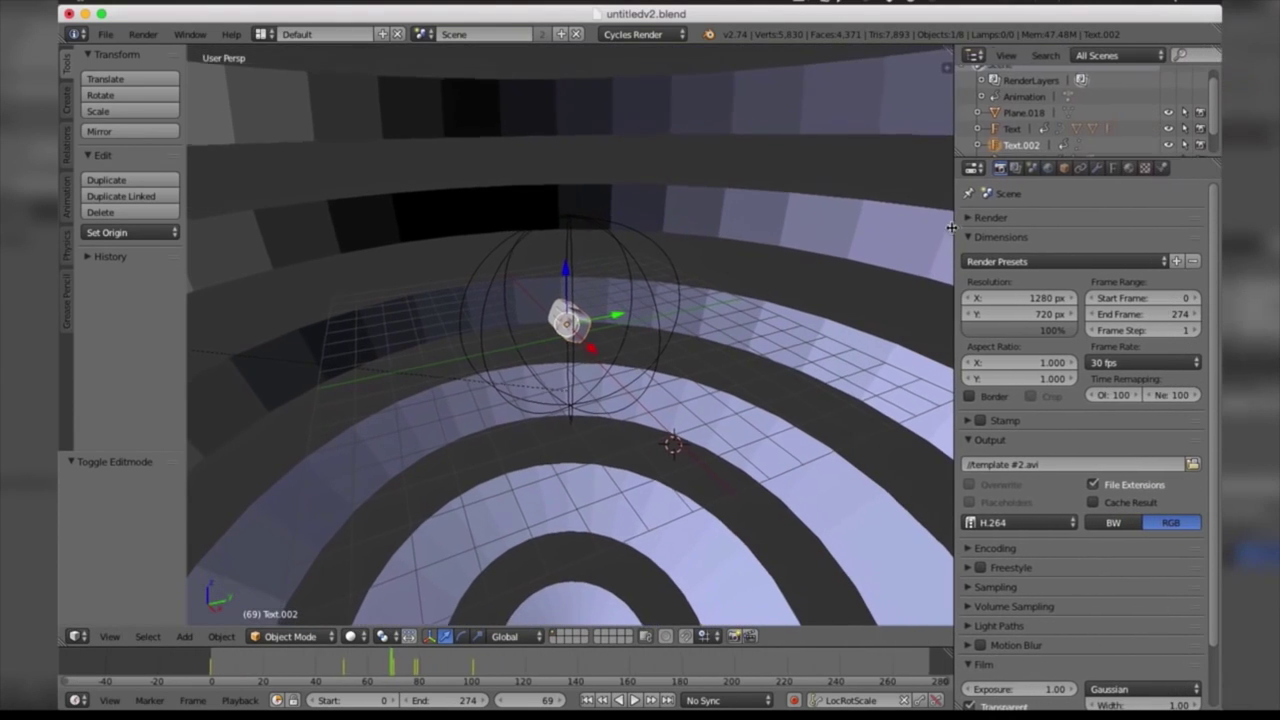
click(1116, 169)
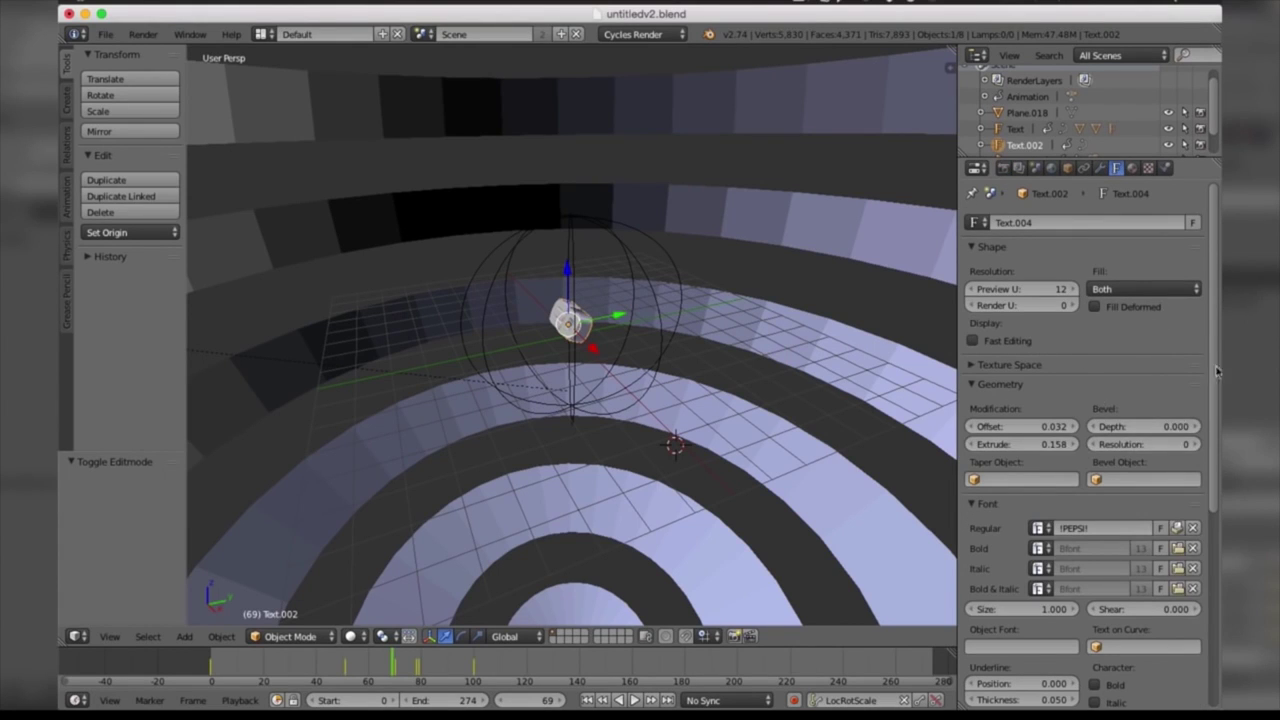
scroll(1100, 420, down, 3)
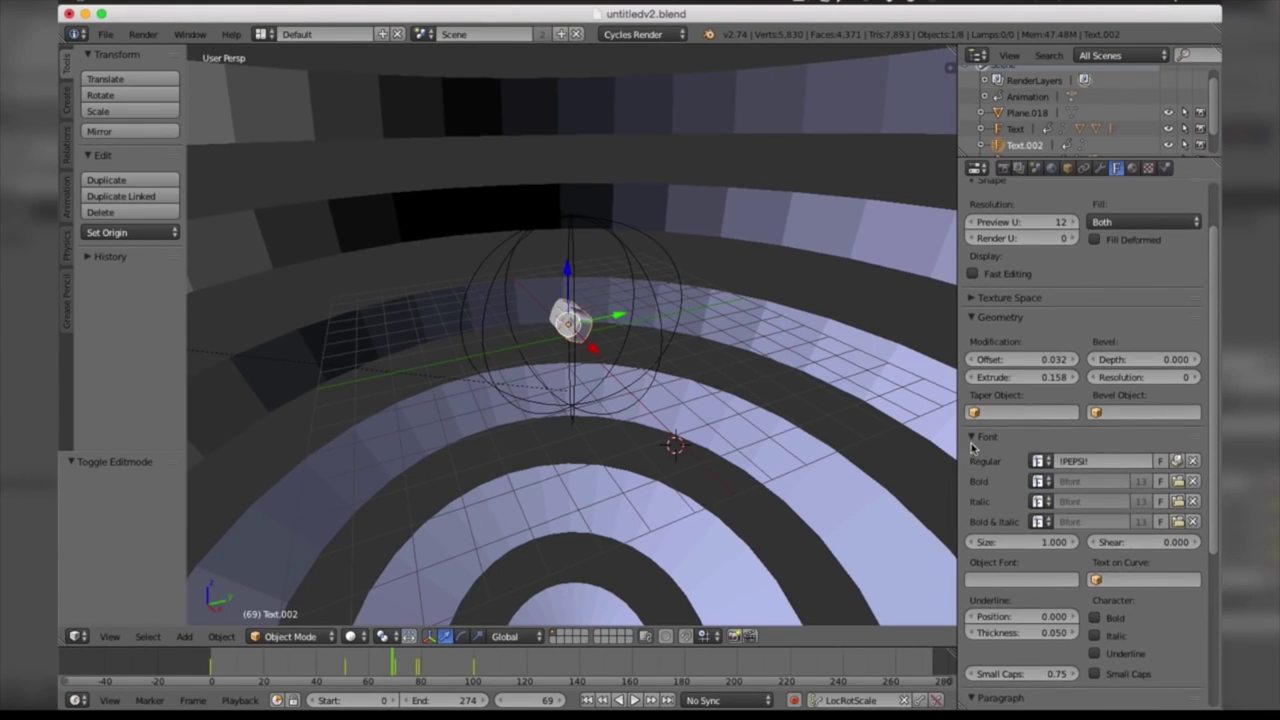
click(1066, 461)
click(1177, 461)
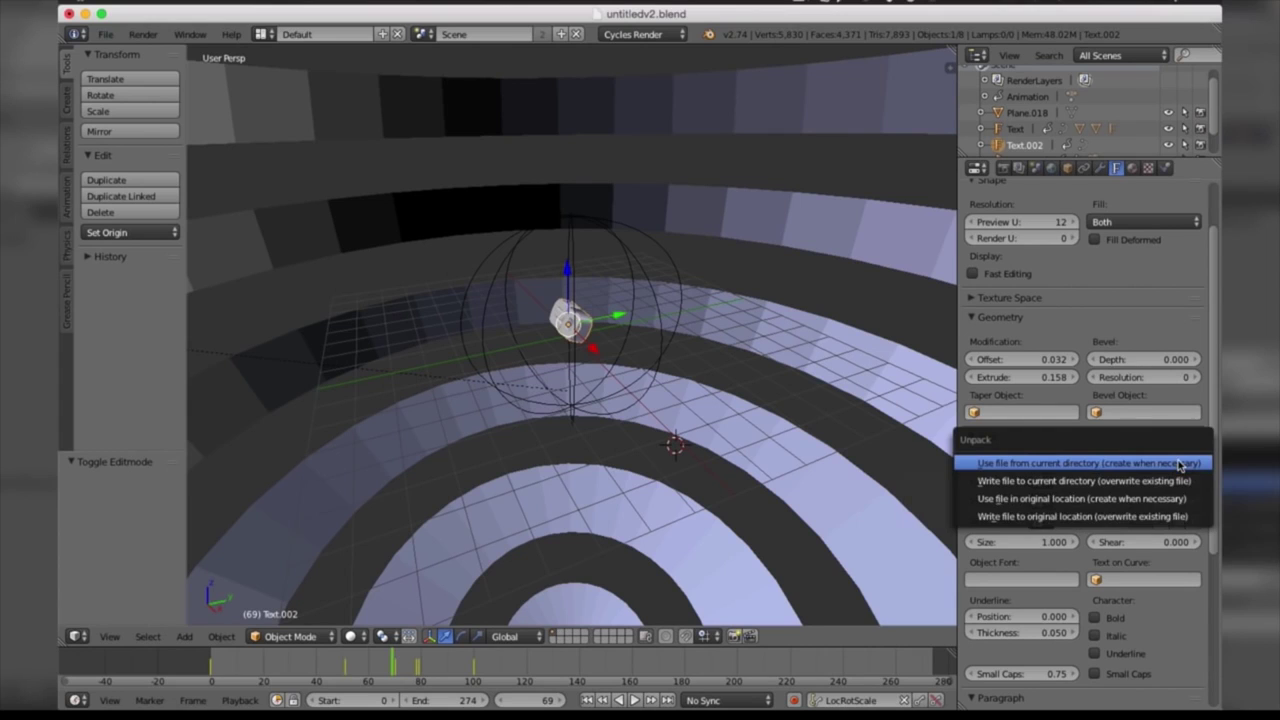
click(1181, 463)
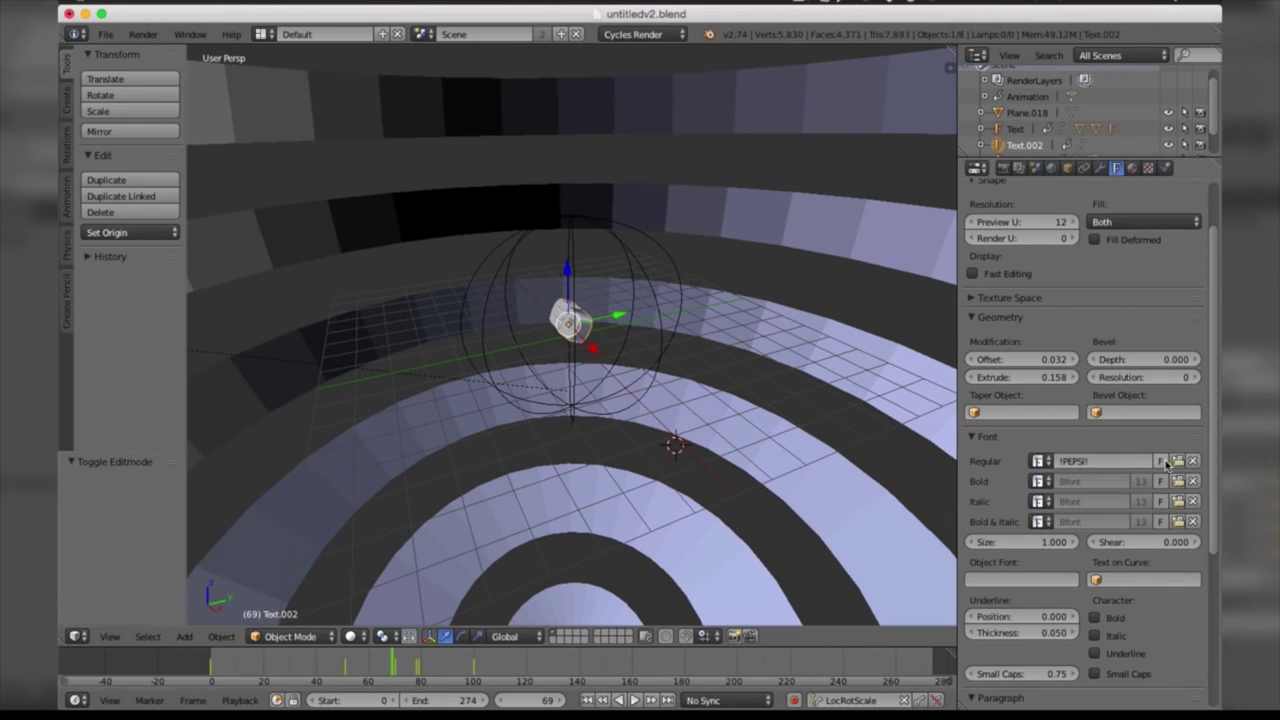
Load AmazDooMRight2.ttf from the home Library > Fonts folder as the text's regular font
click(1178, 461)
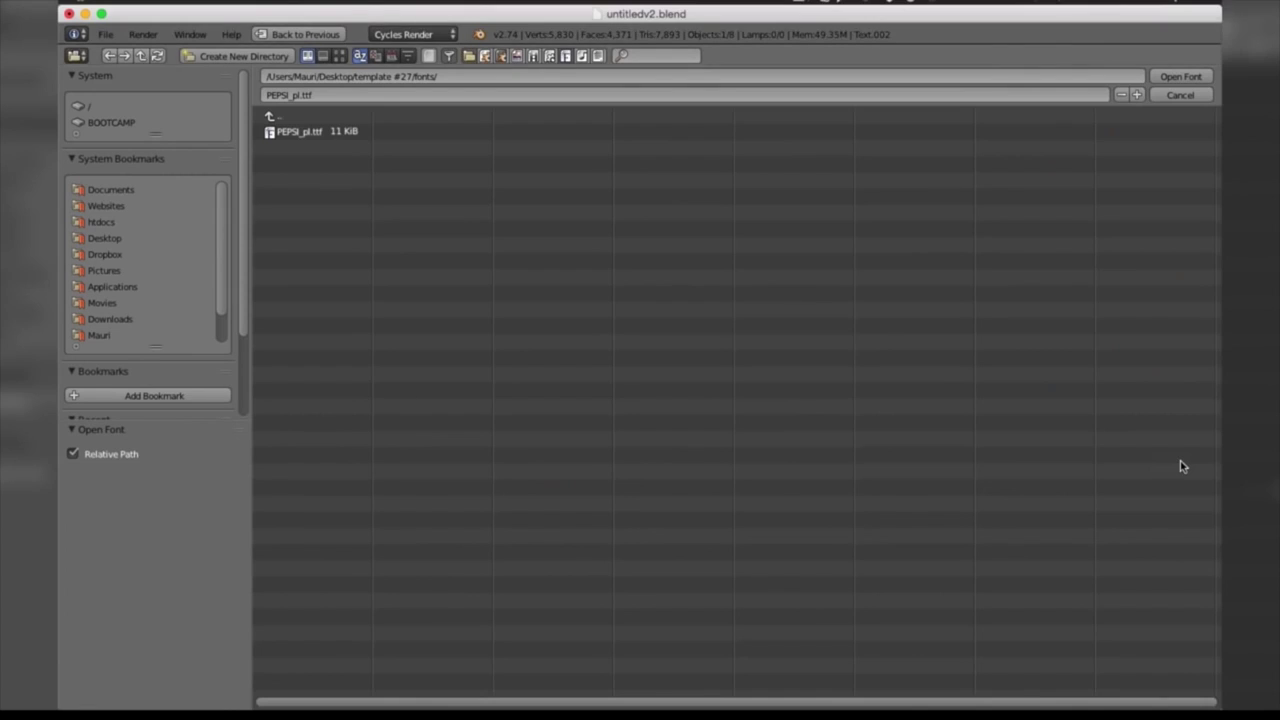
click(100, 336)
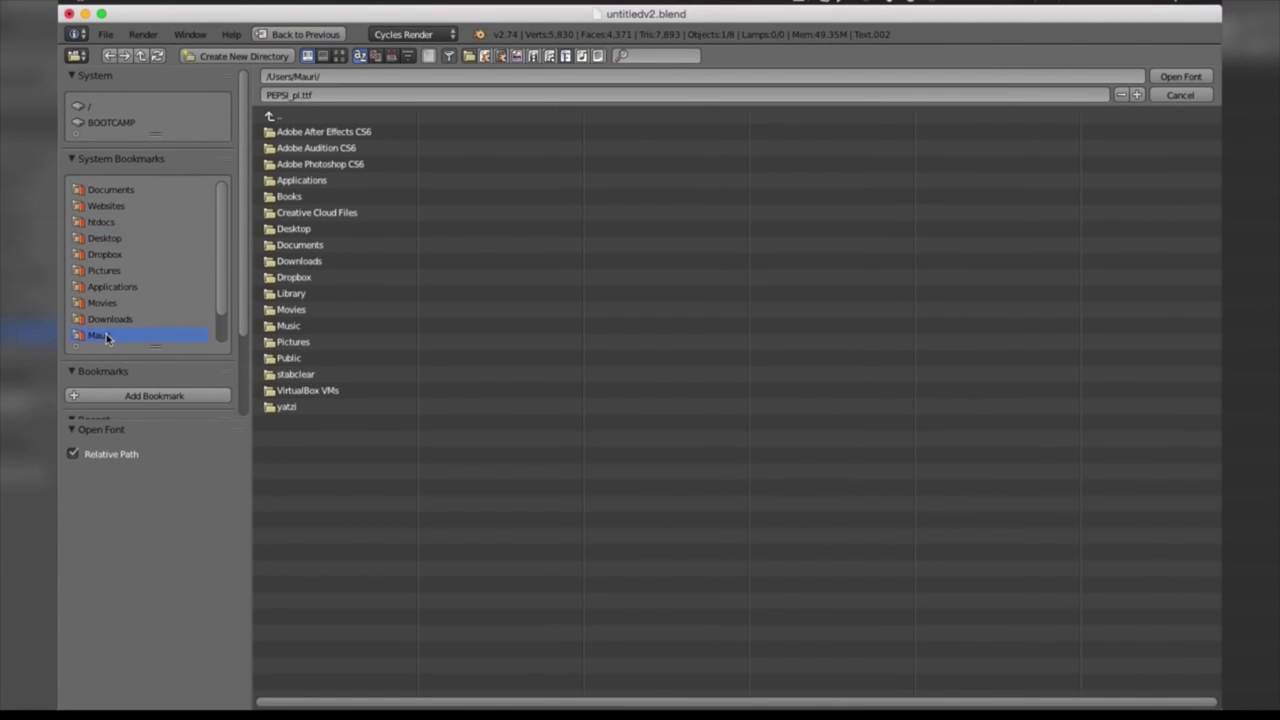
click(280, 293)
click(288, 487)
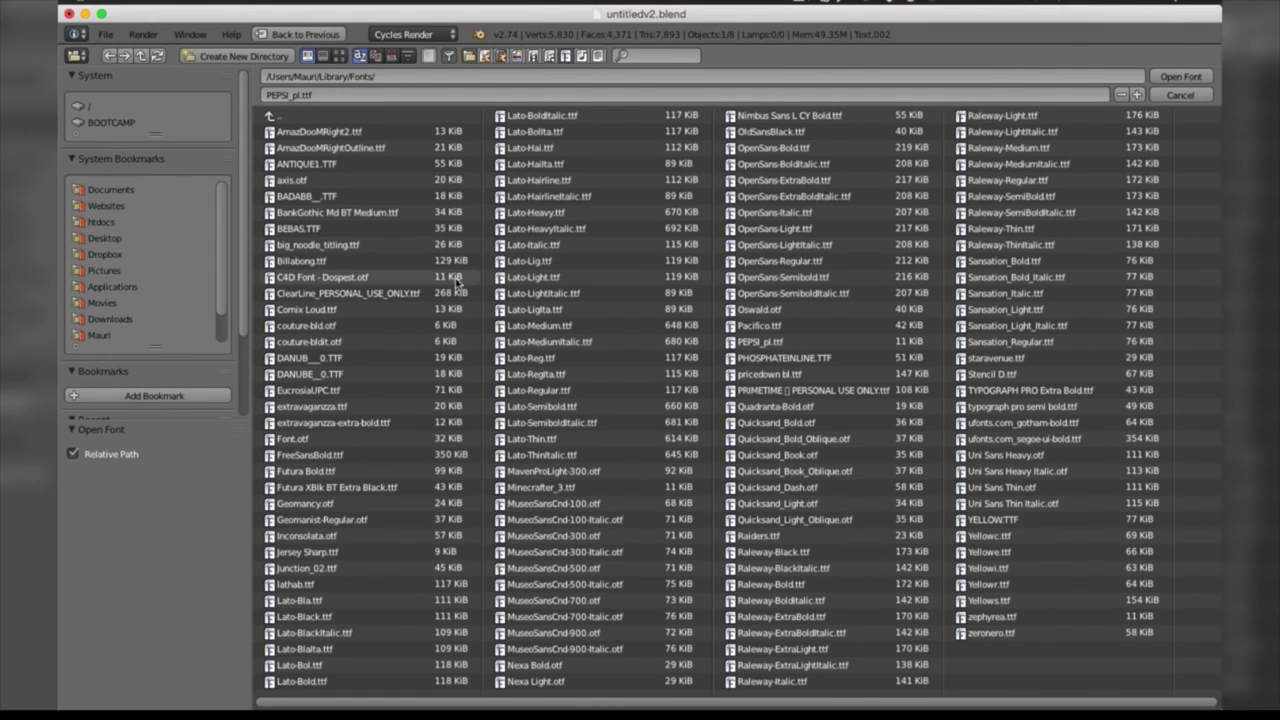
click(313, 132)
key(Return)
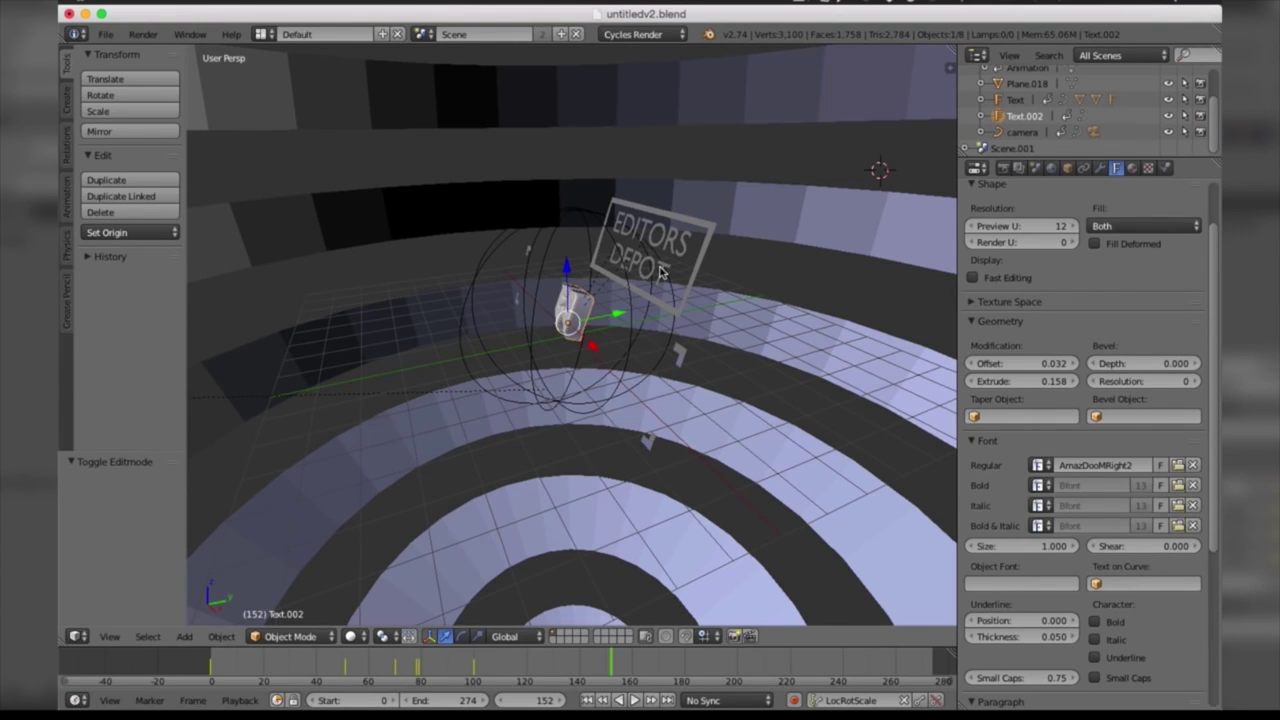
Show the Material tab and inspect several objects' materials before reselecting Text.002
click(1132, 169)
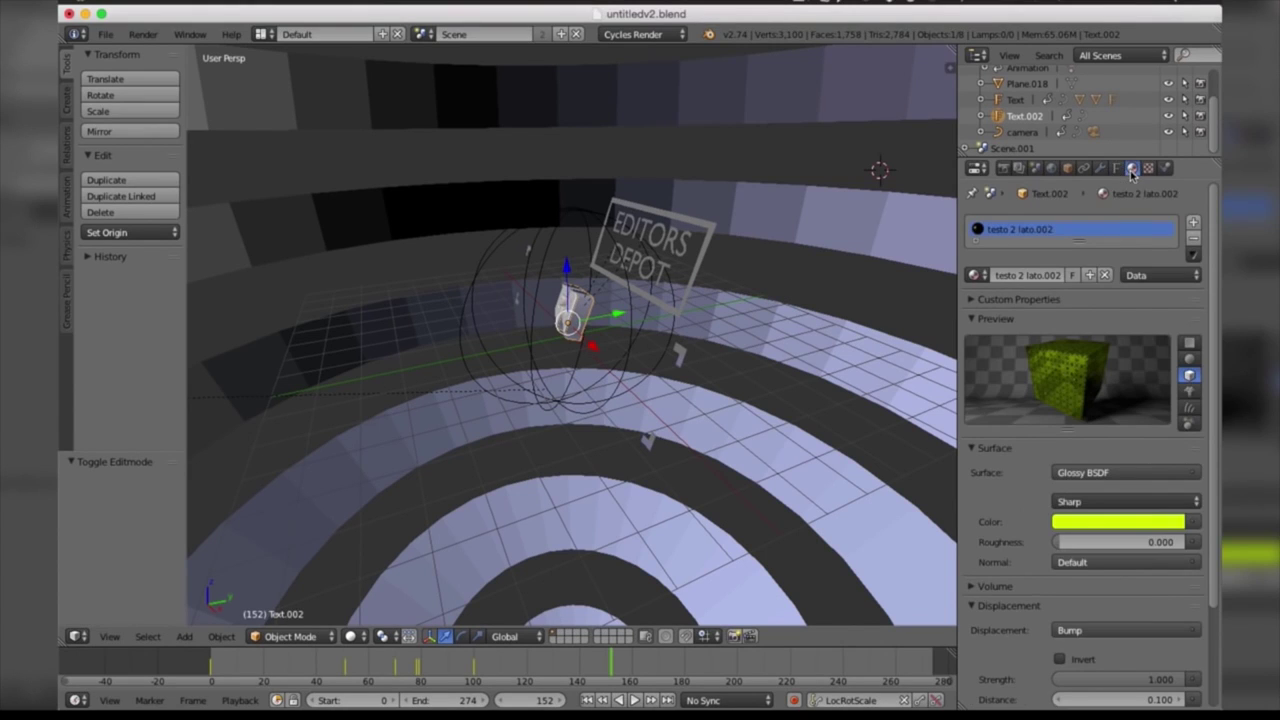
drag(1214, 304, 1216, 274)
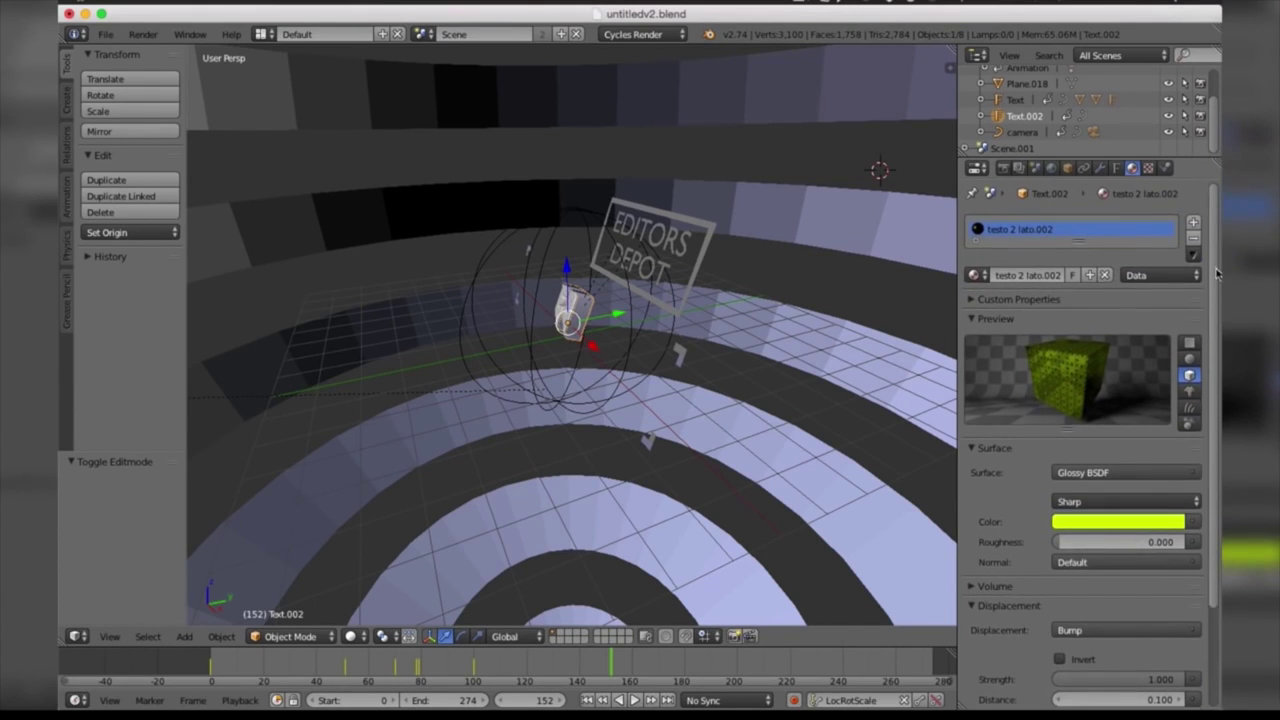
click(1015, 100)
click(1015, 115)
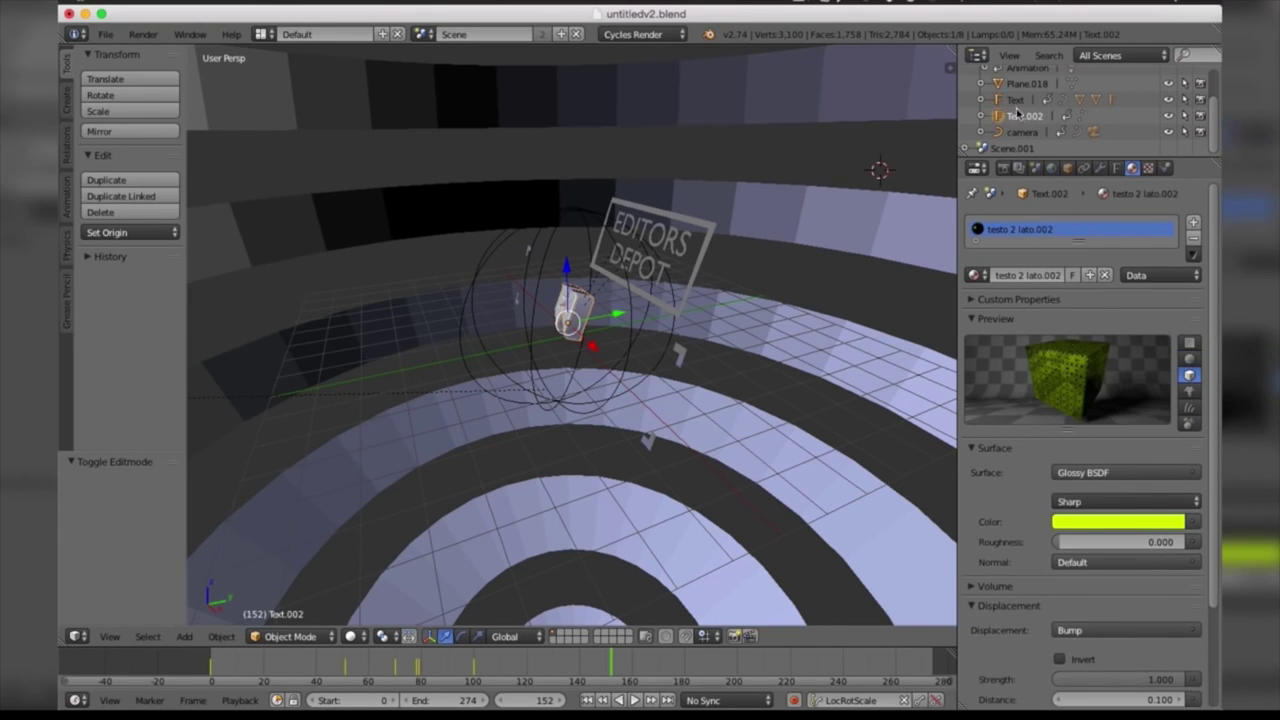
click(1016, 84)
click(1015, 100)
click(1016, 116)
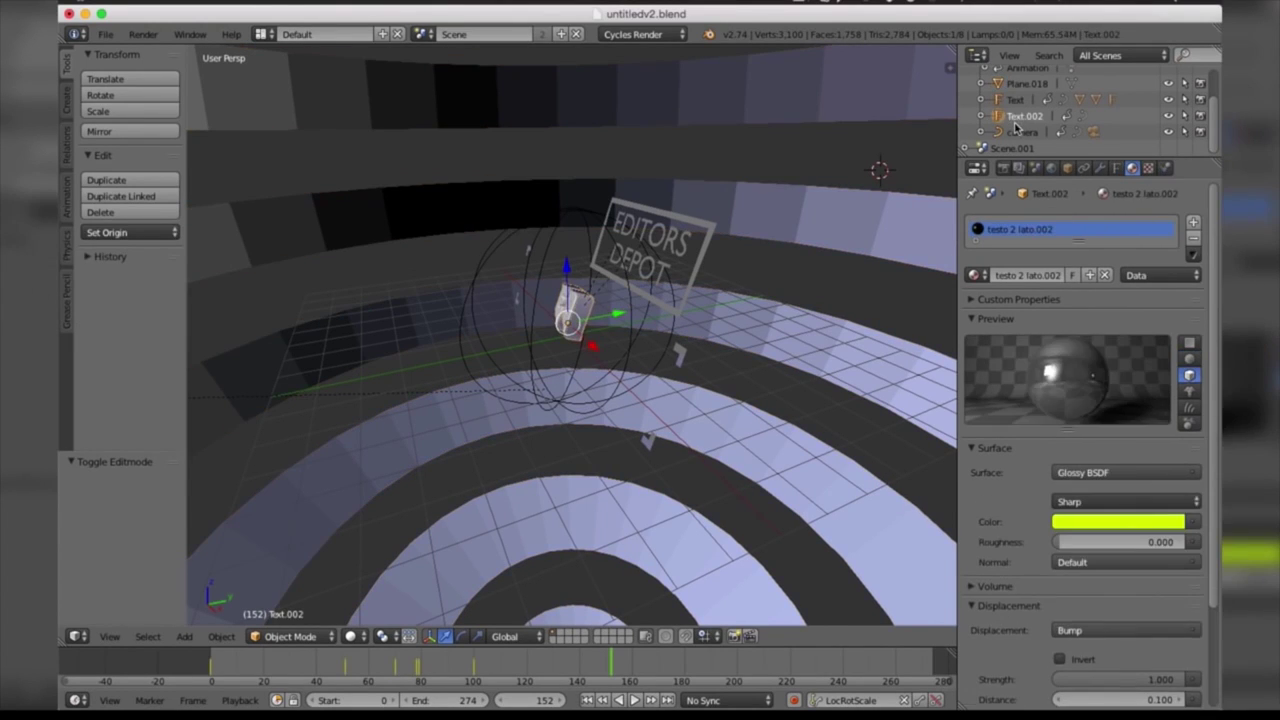
click(1018, 132)
click(1016, 116)
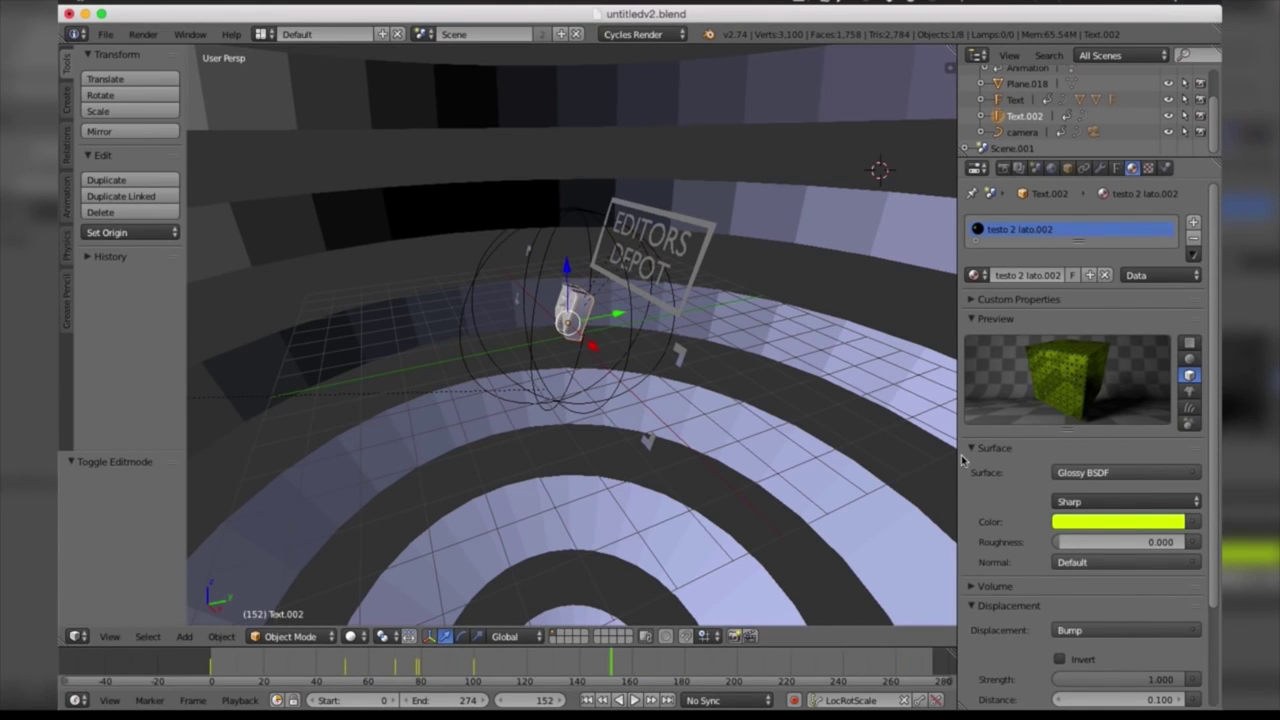
Change the text's glossy material colour from yellow-green to blue
click(1107, 521)
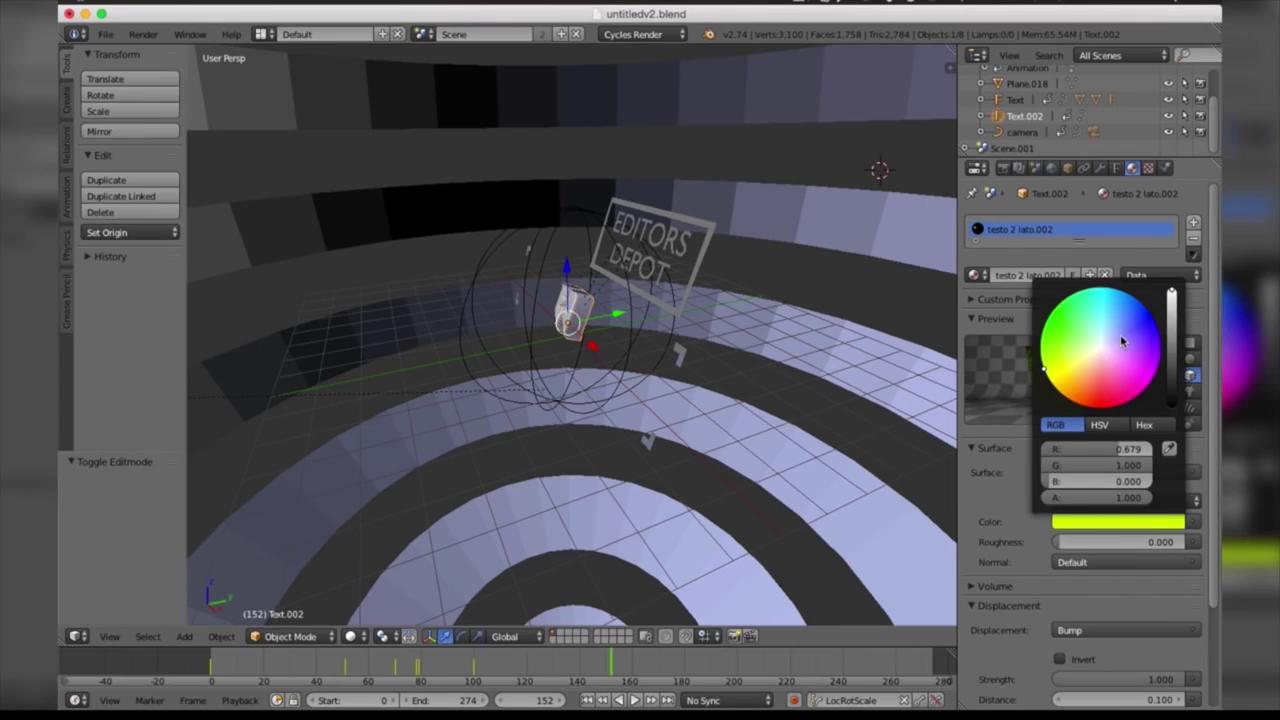
mouse_move(1124, 348)
mouse_down()
mouse_move(1153, 316)
mouse_move(1118, 290)
mouse_up()
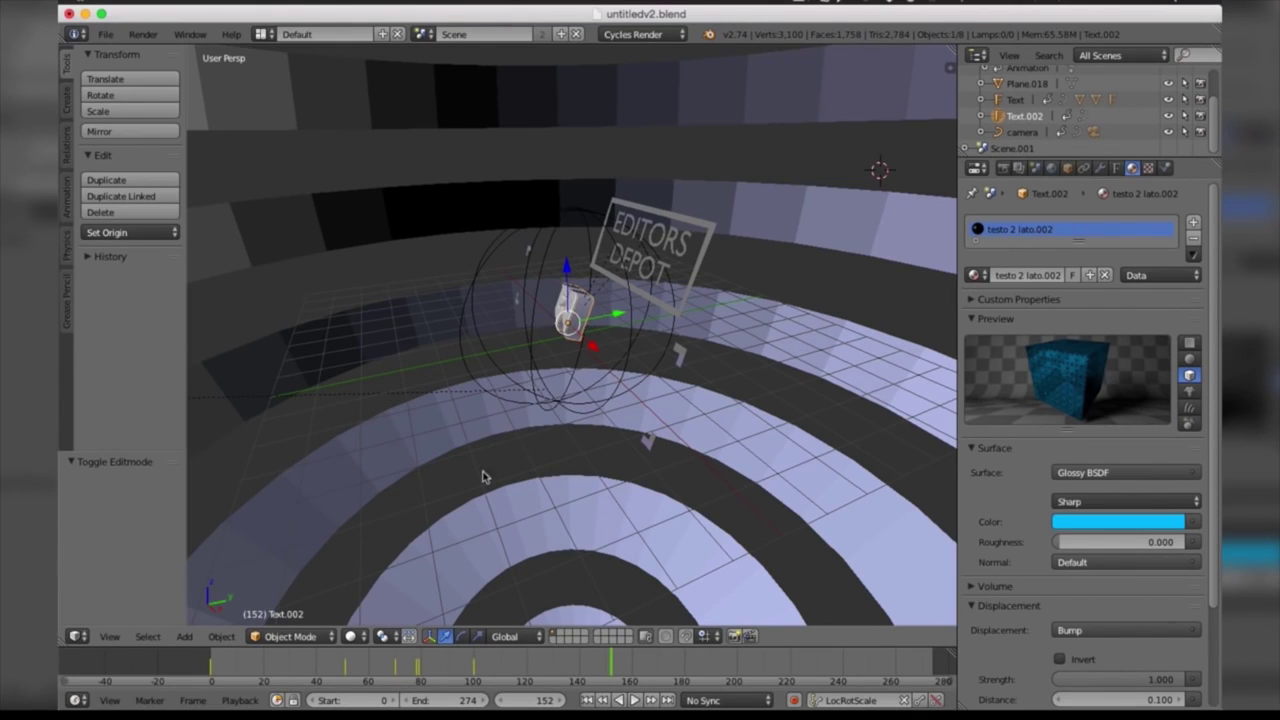
right_click(570, 315)
click(1002, 168)
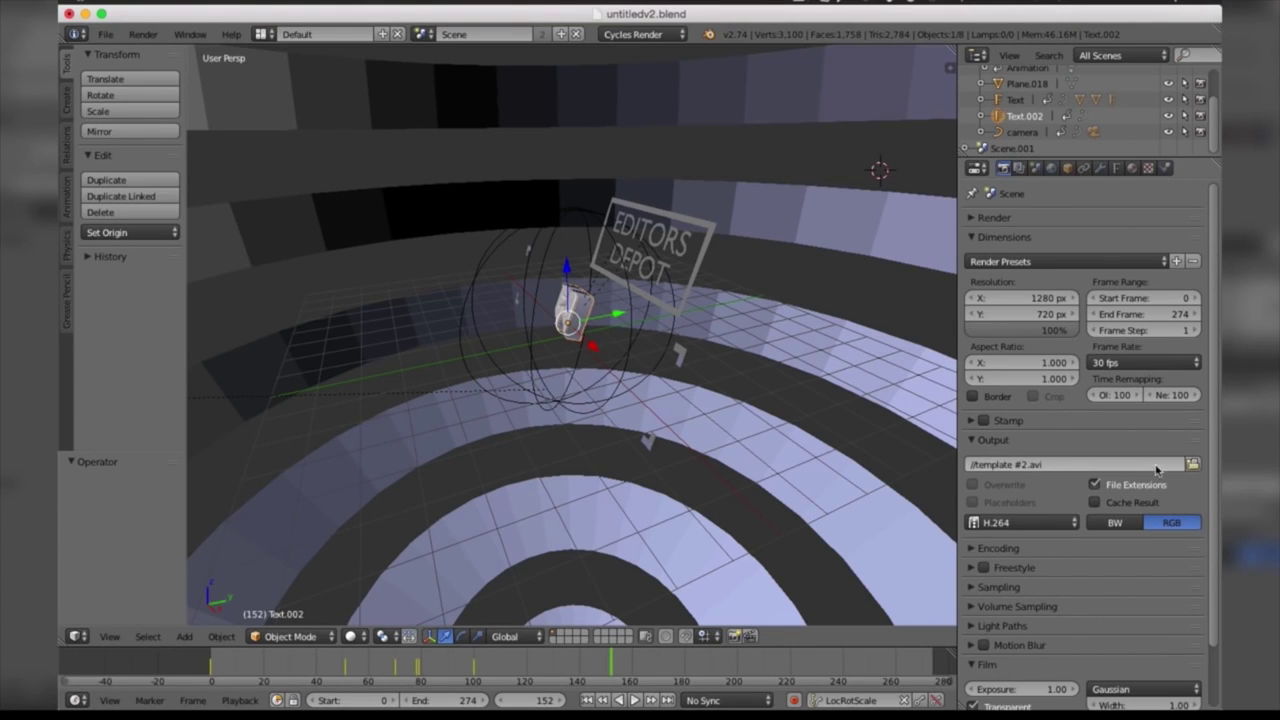
Set the render output path to the Desktop with the file name 'template'
click(1193, 465)
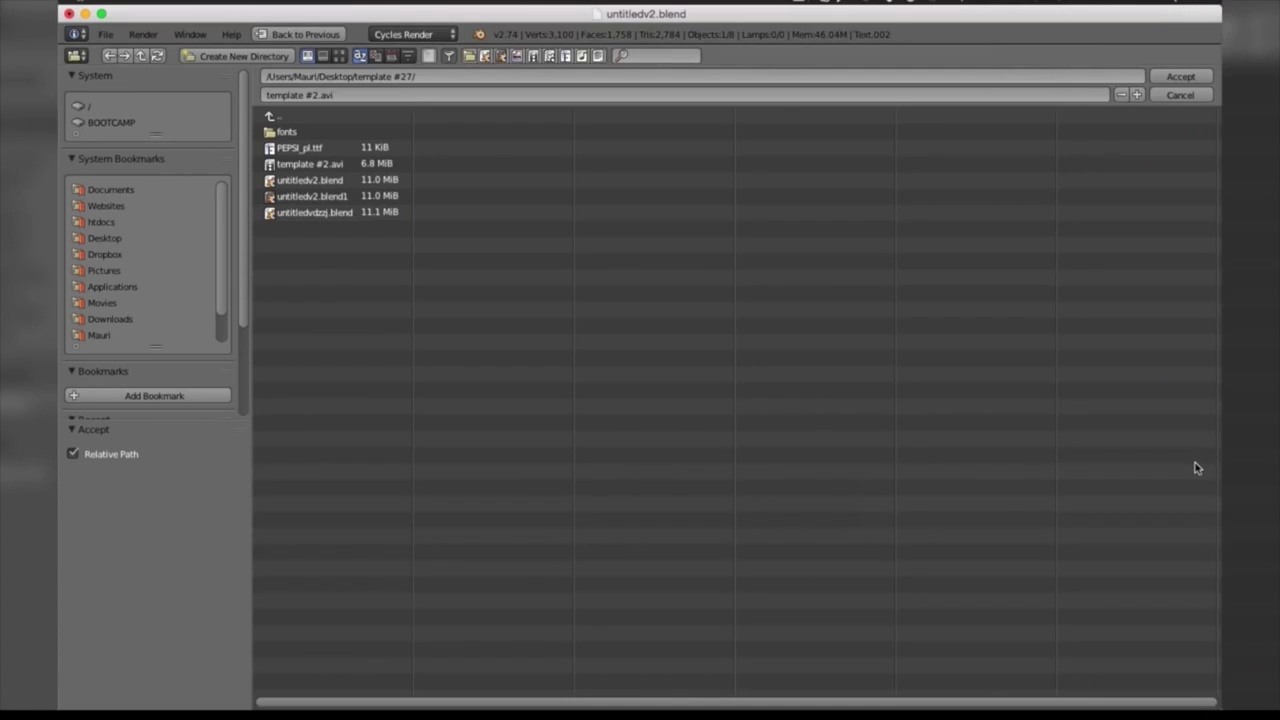
click(105, 240)
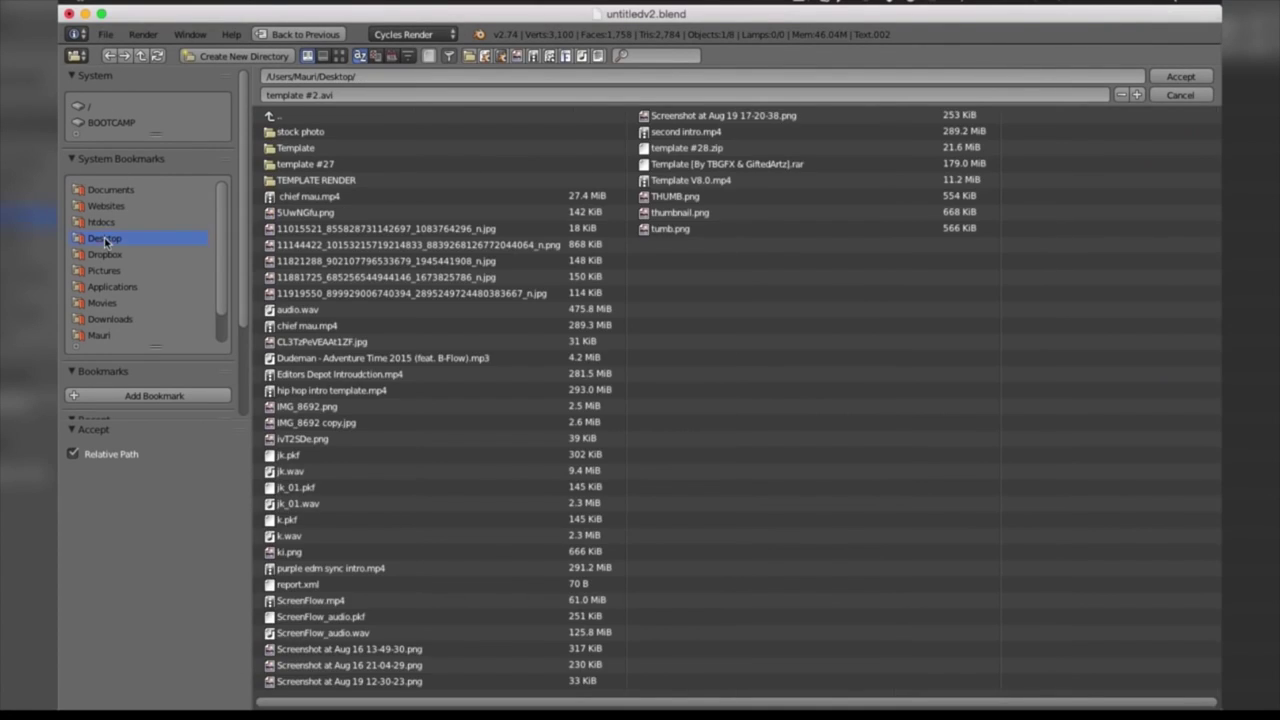
click(320, 97)
text(template)
key(Return)
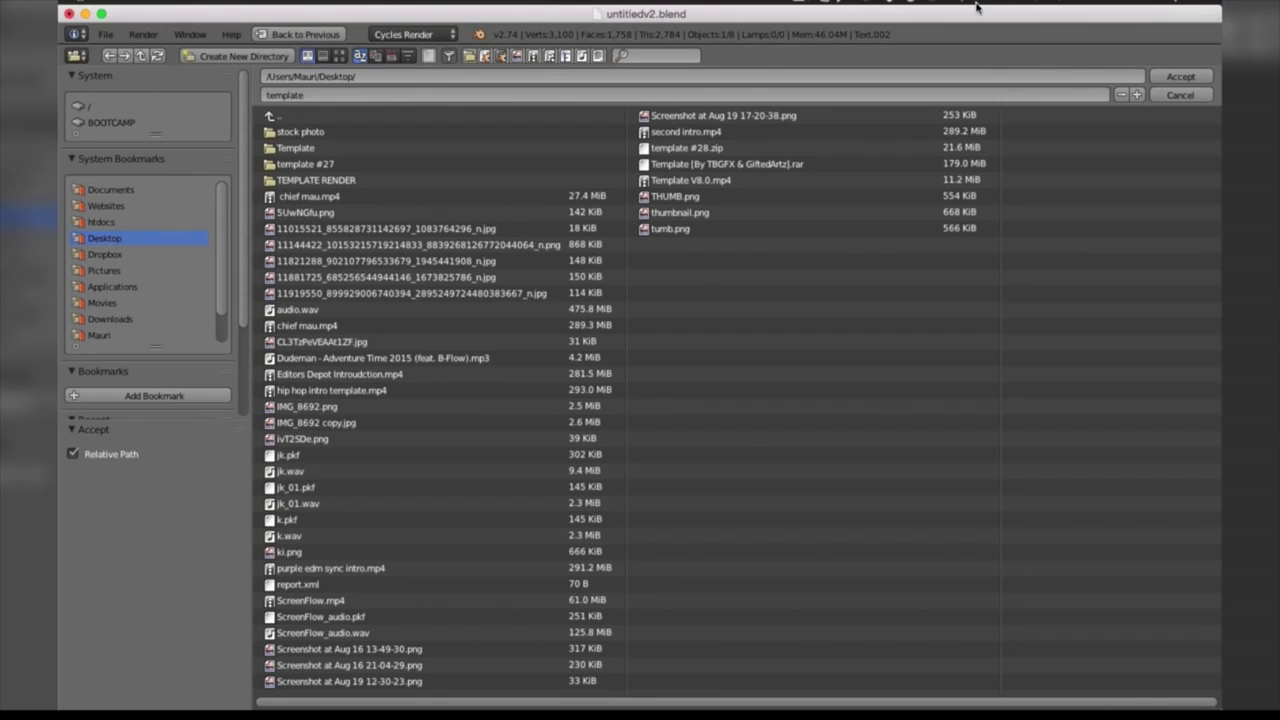
key(Return)
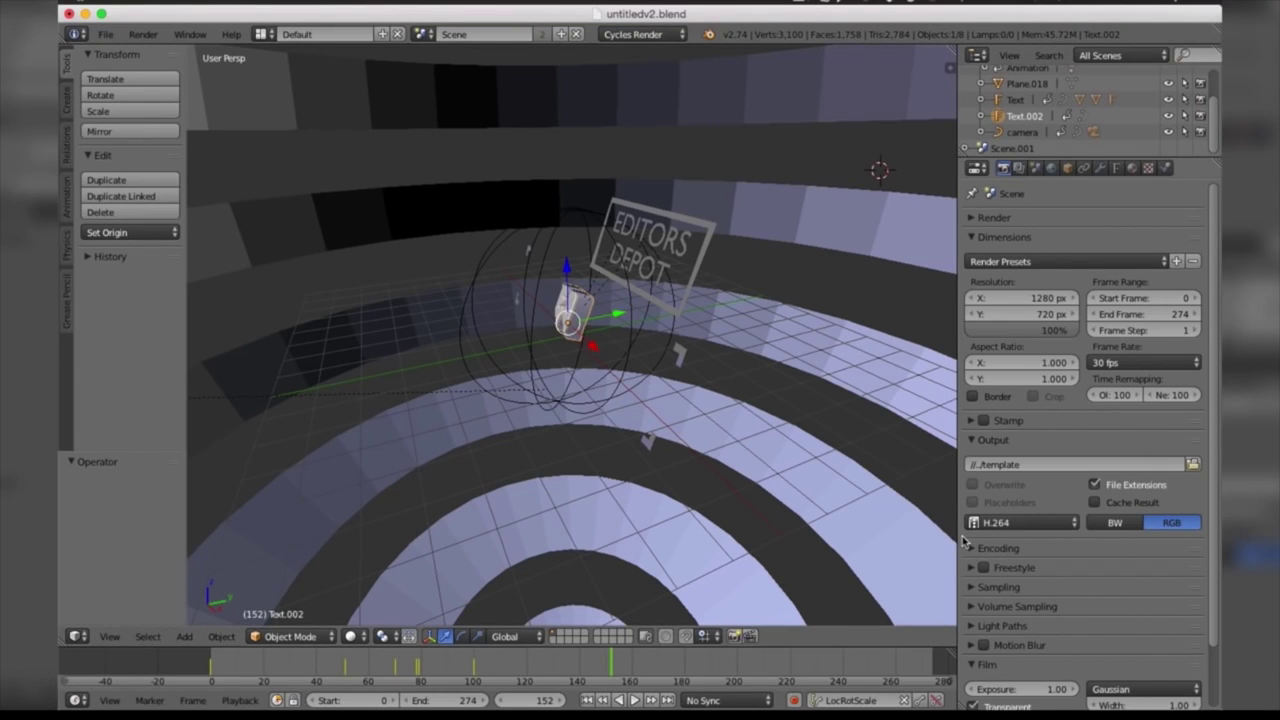
Expand the encoding settings and set the container to H.264
click(995, 524)
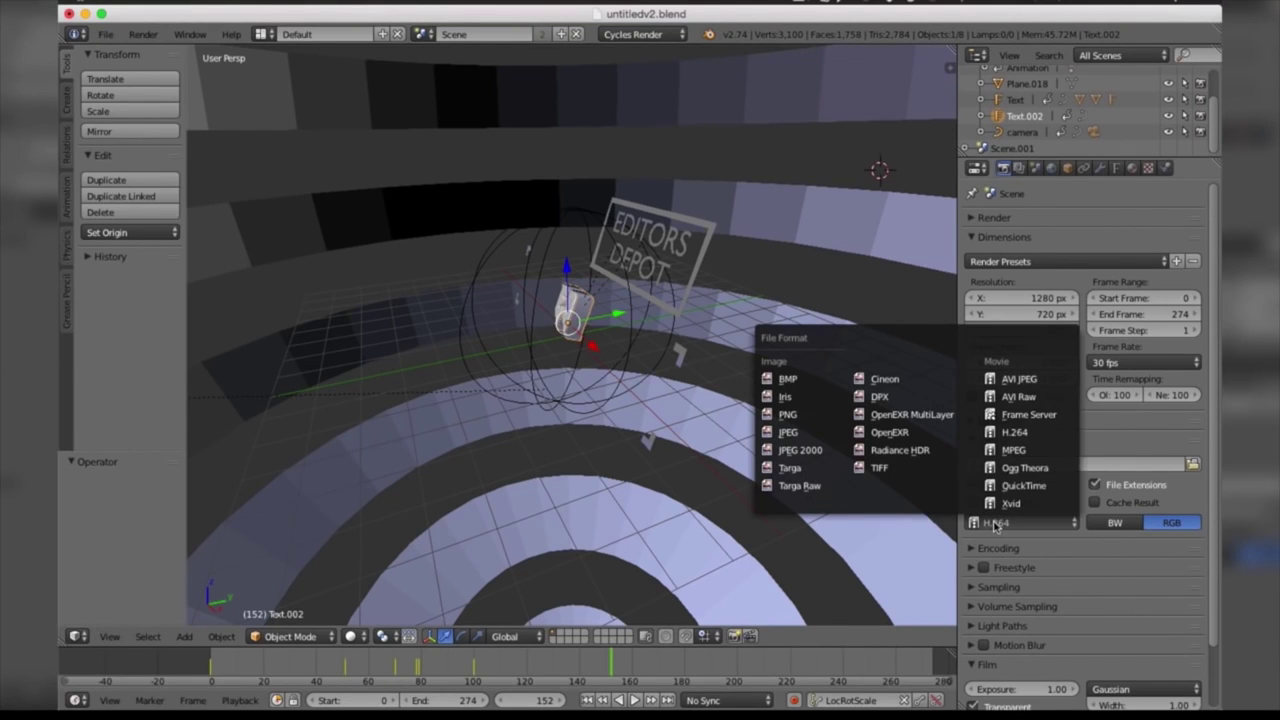
click(1001, 437)
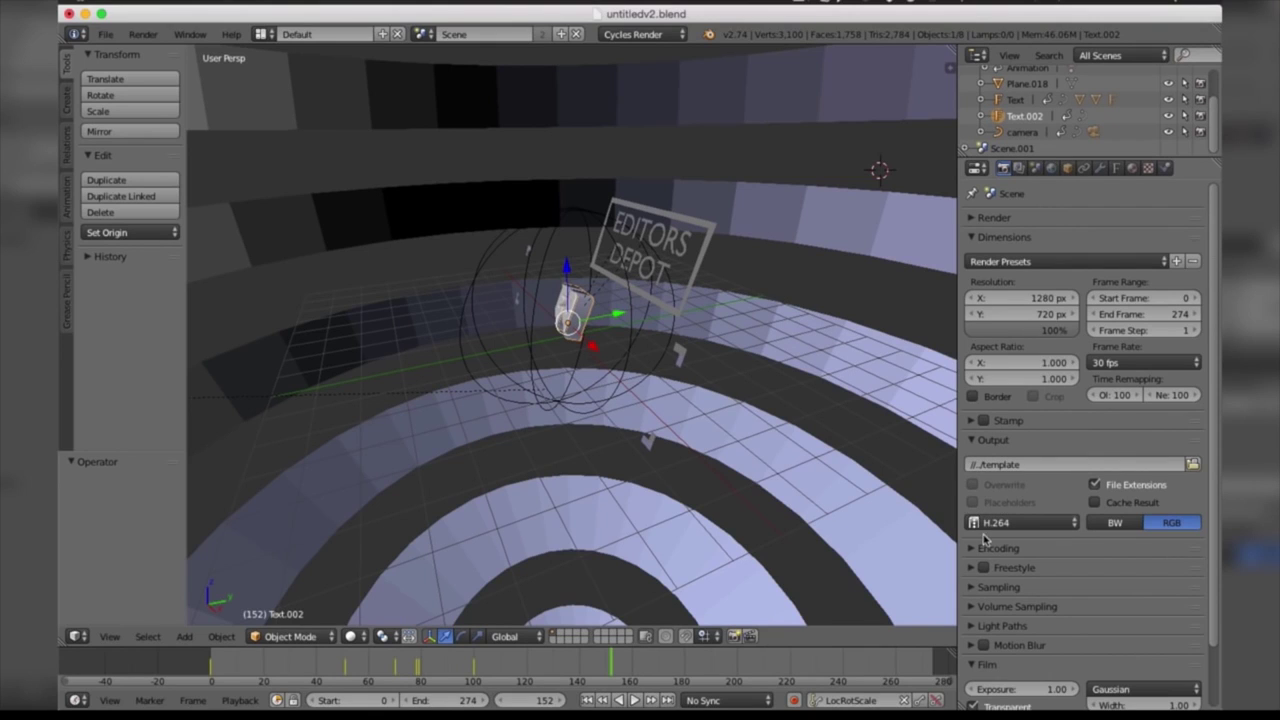
click(971, 549)
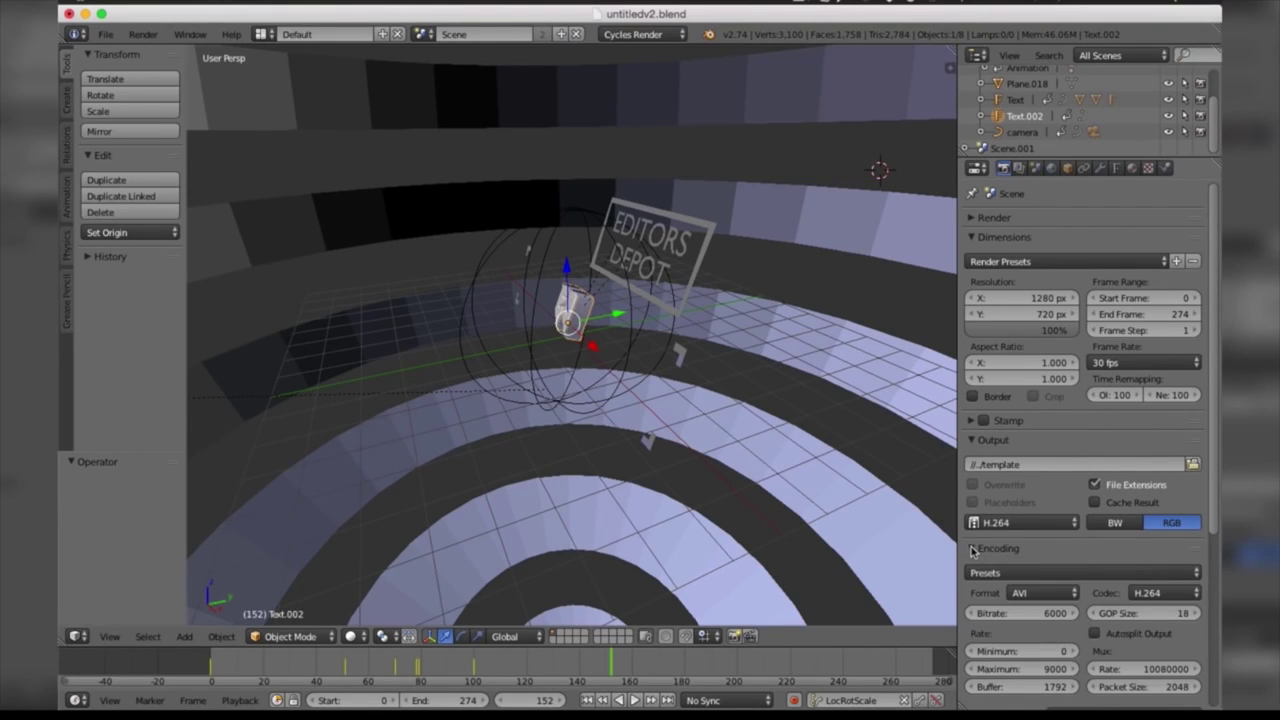
click(1030, 594)
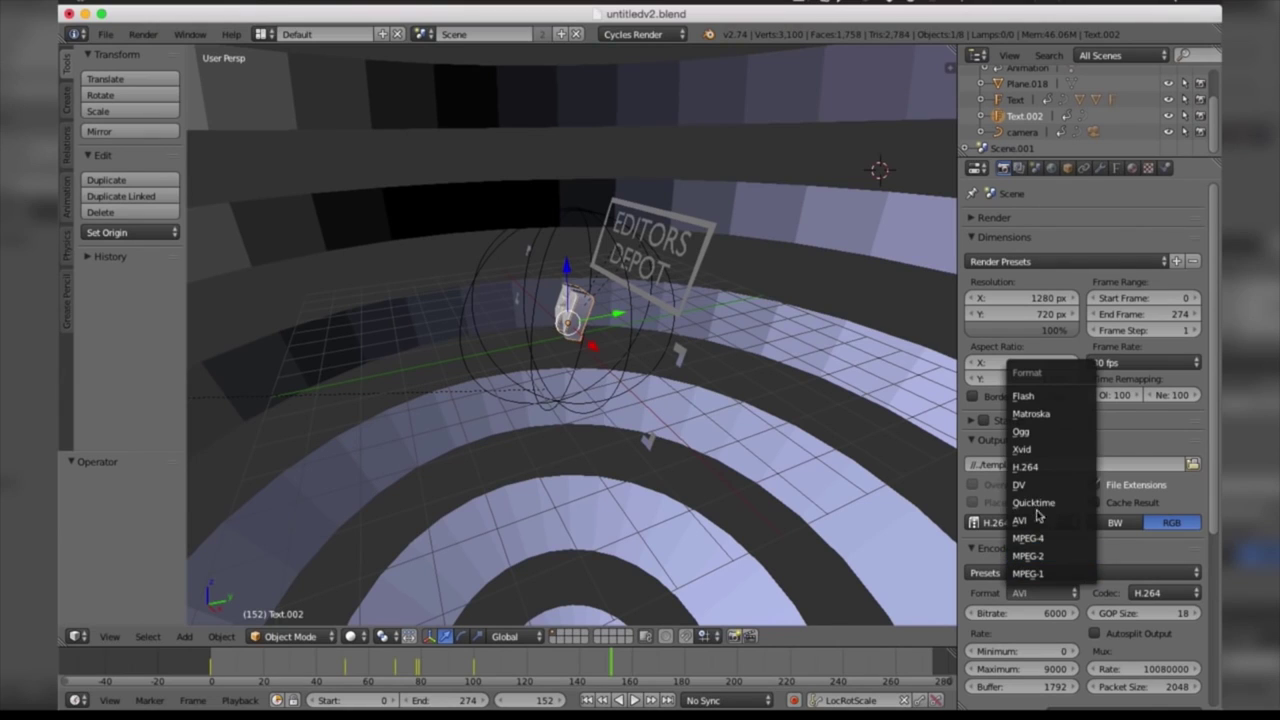
click(1030, 467)
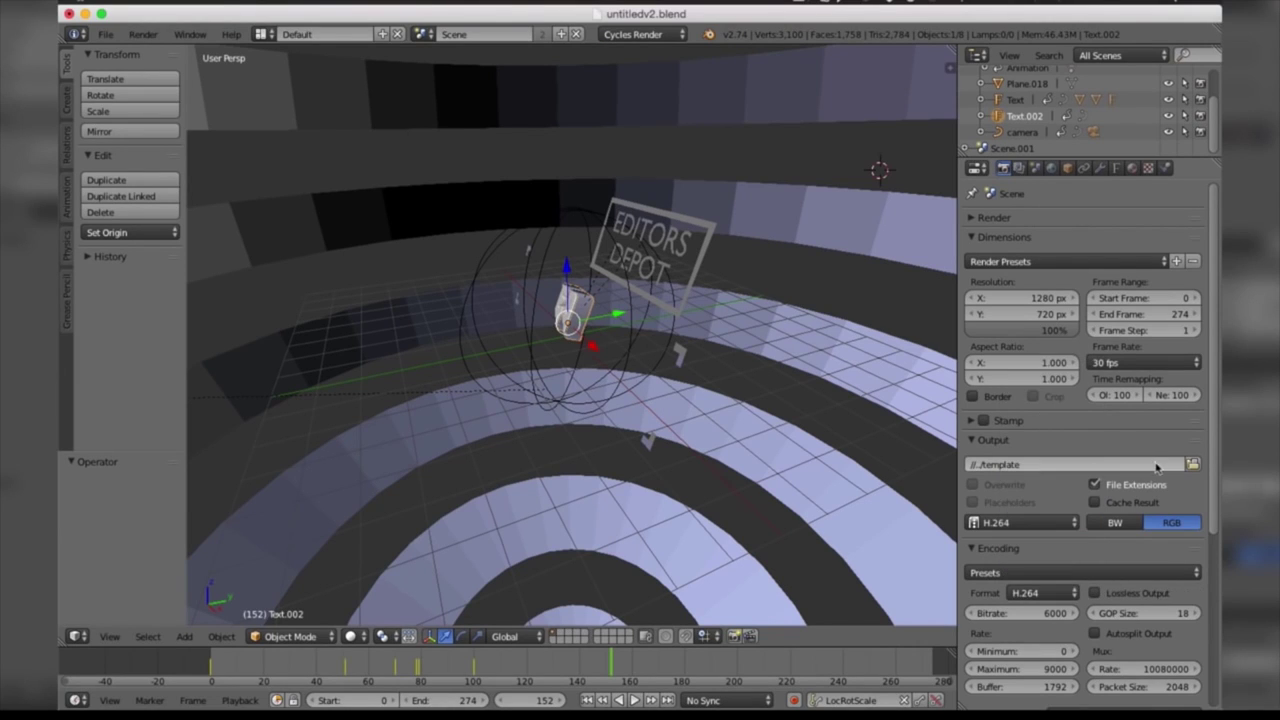
scroll(1213, 567, down, 5)
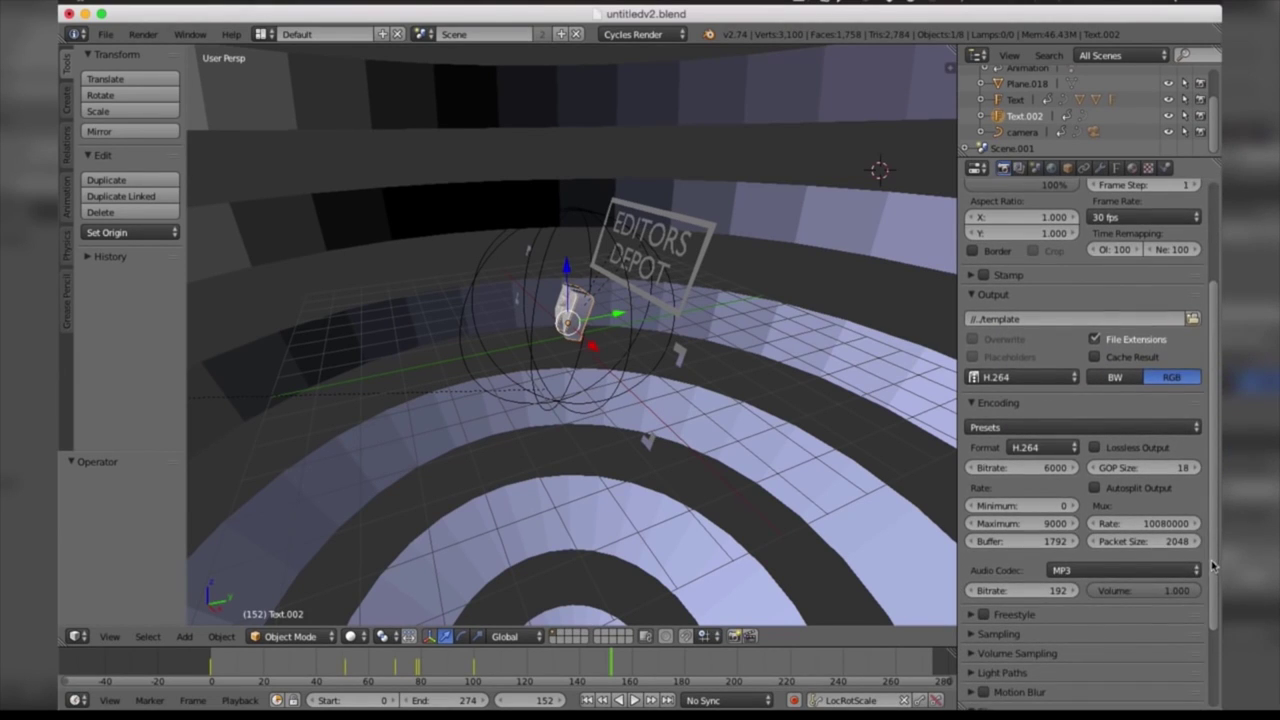
Switch the output format to QuickTime and raise the JPEG quality to 86%
click(1043, 380)
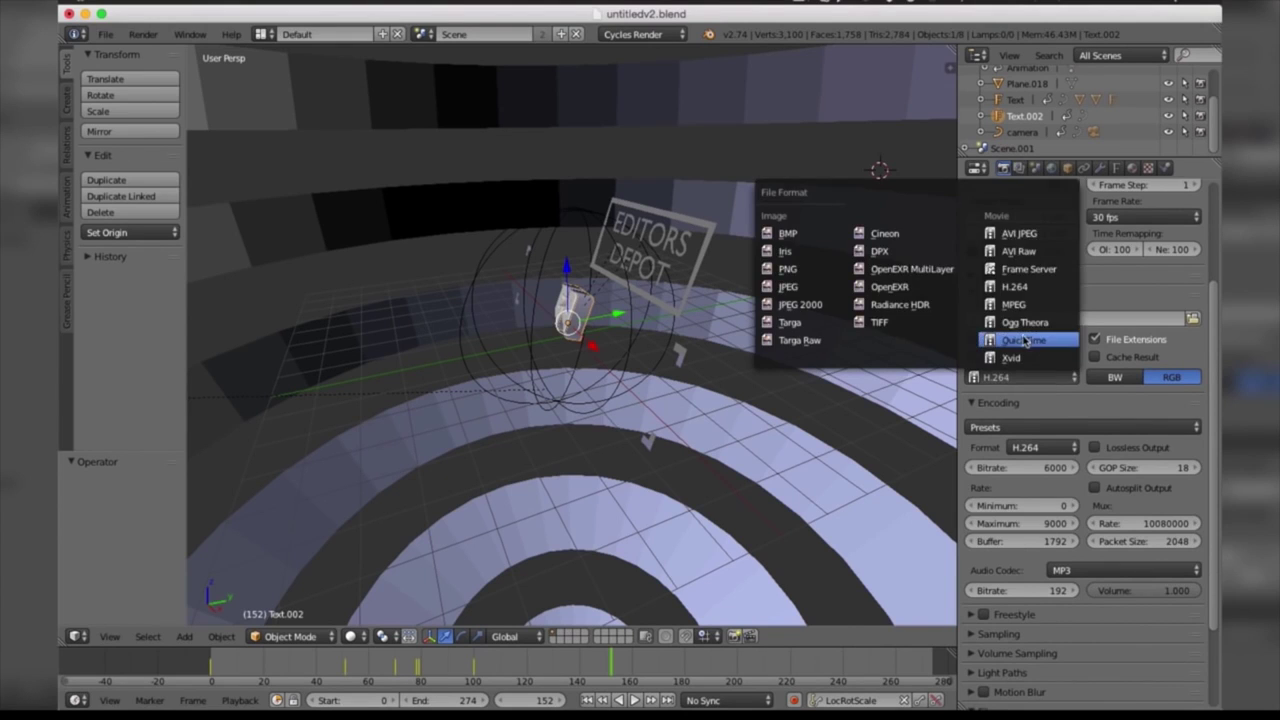
click(1025, 341)
click(1058, 385)
click(1042, 377)
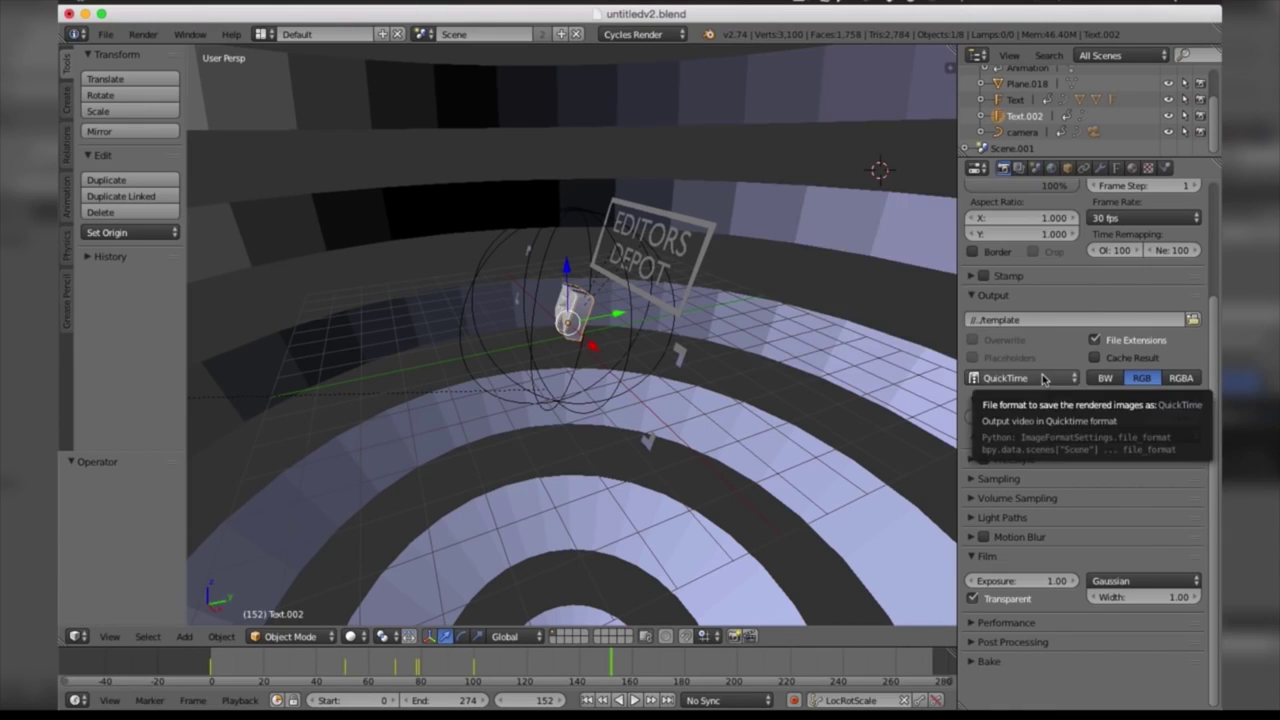
click(1042, 377)
drag(1085, 421, 1099, 420)
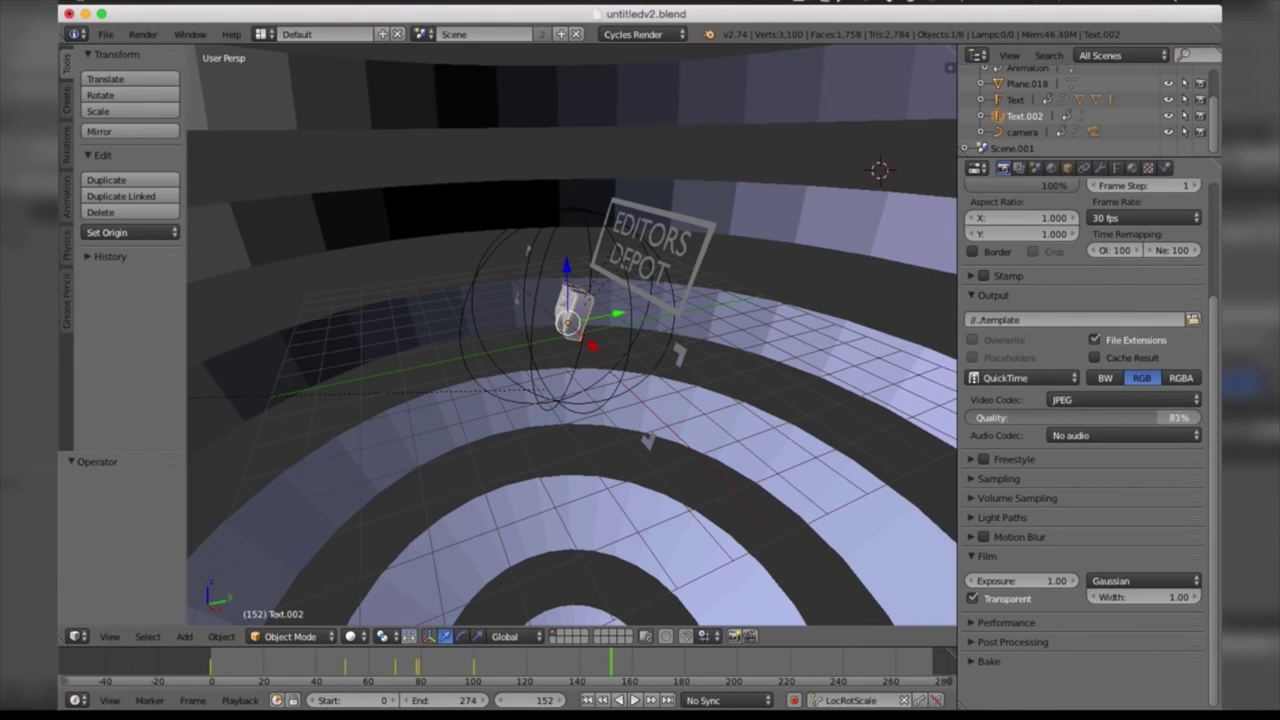
drag(1180, 417, 960, 400)
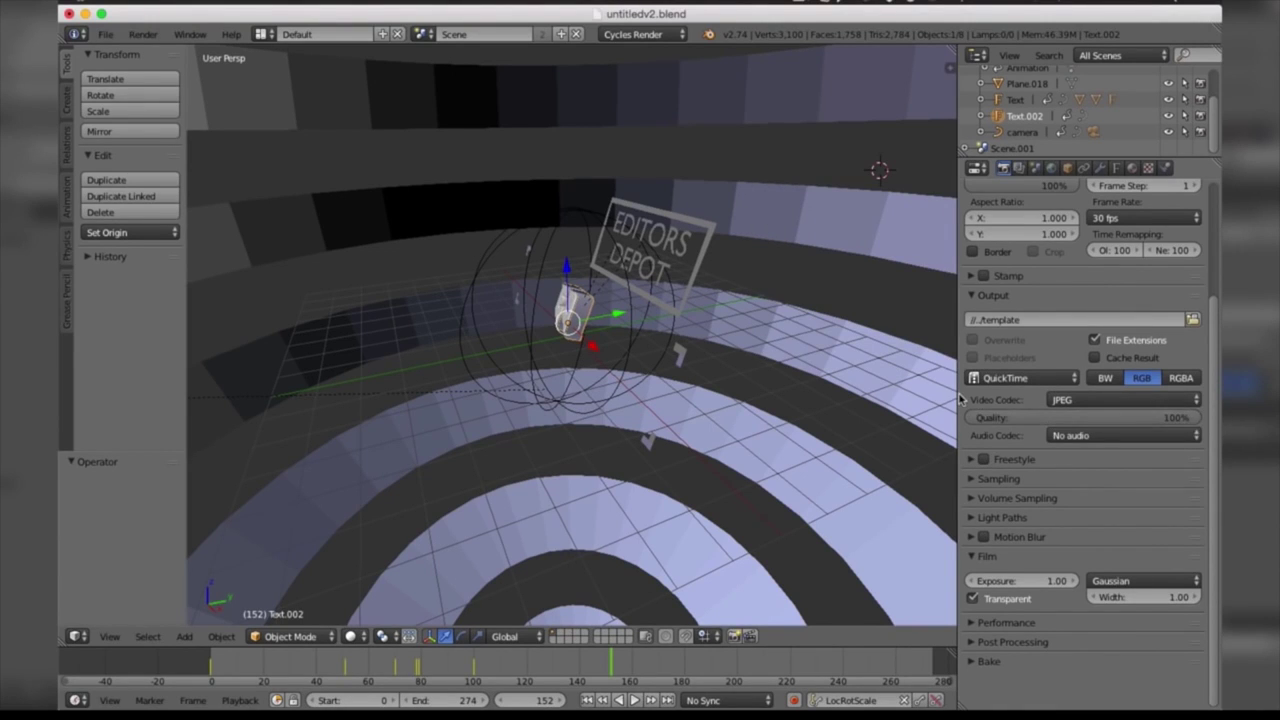
scroll(1000, 400, up, 1)
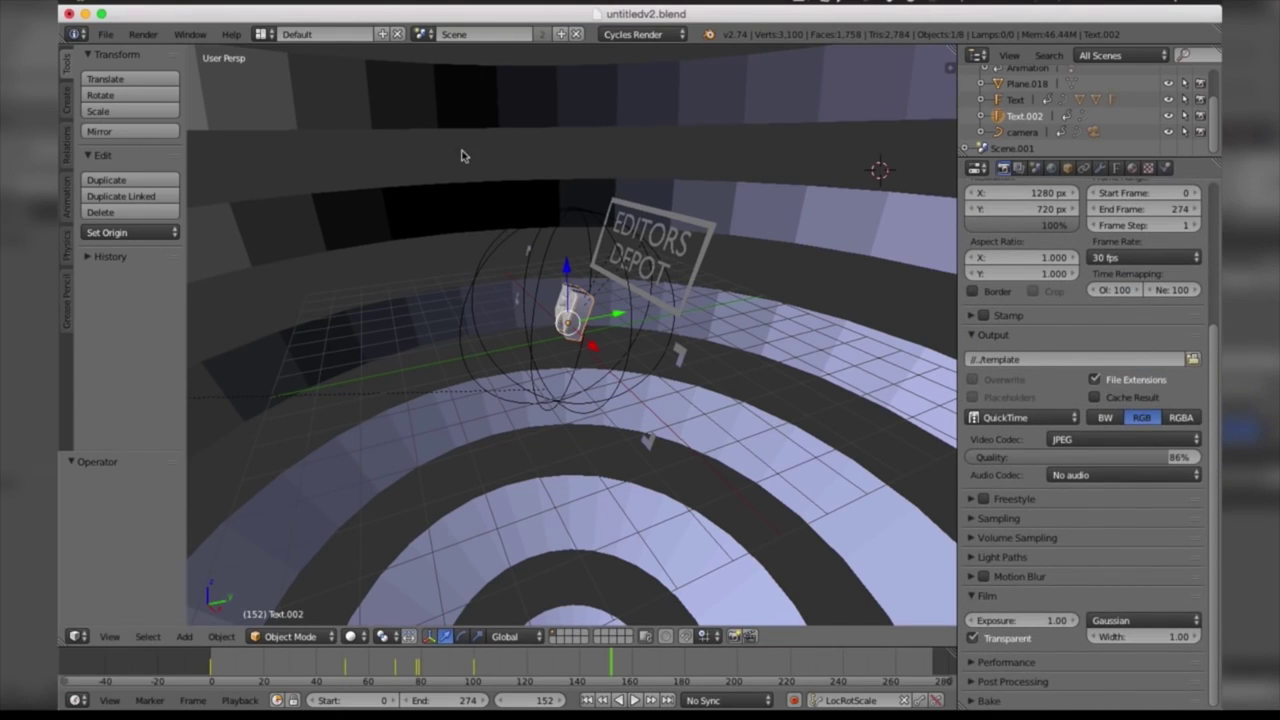
click(142, 34)
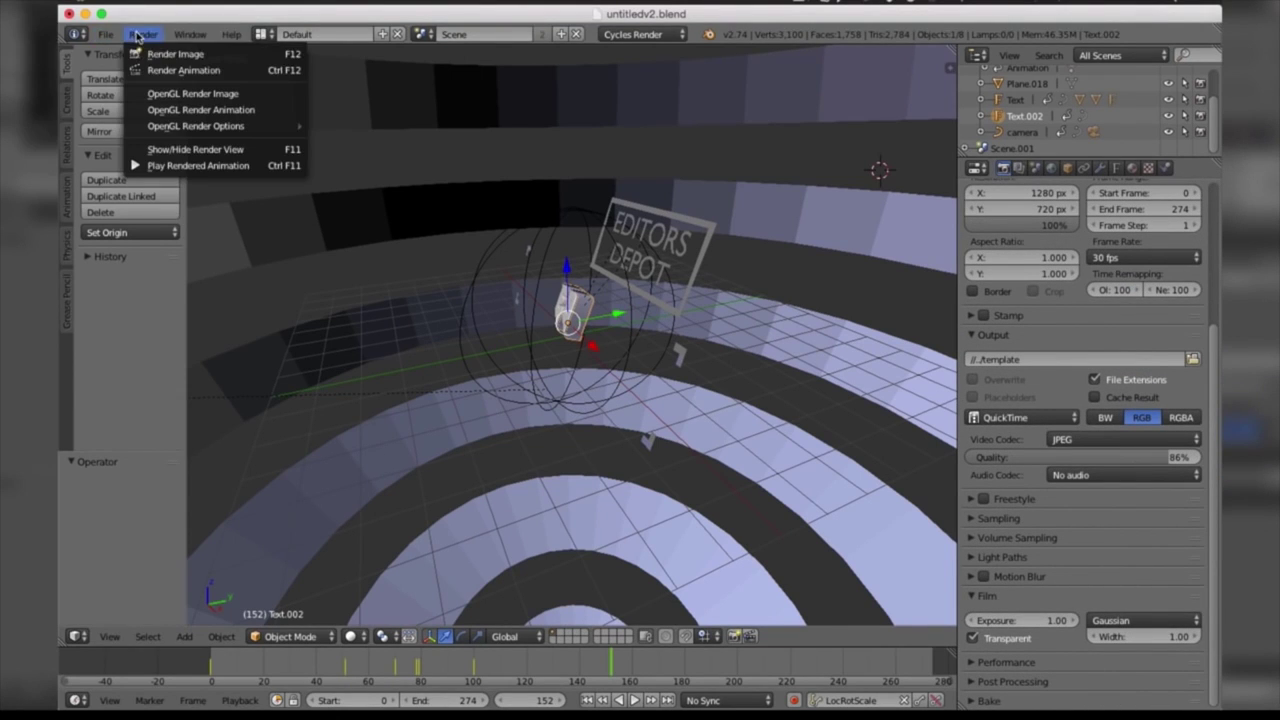
drag(1214, 378, 1214, 250)
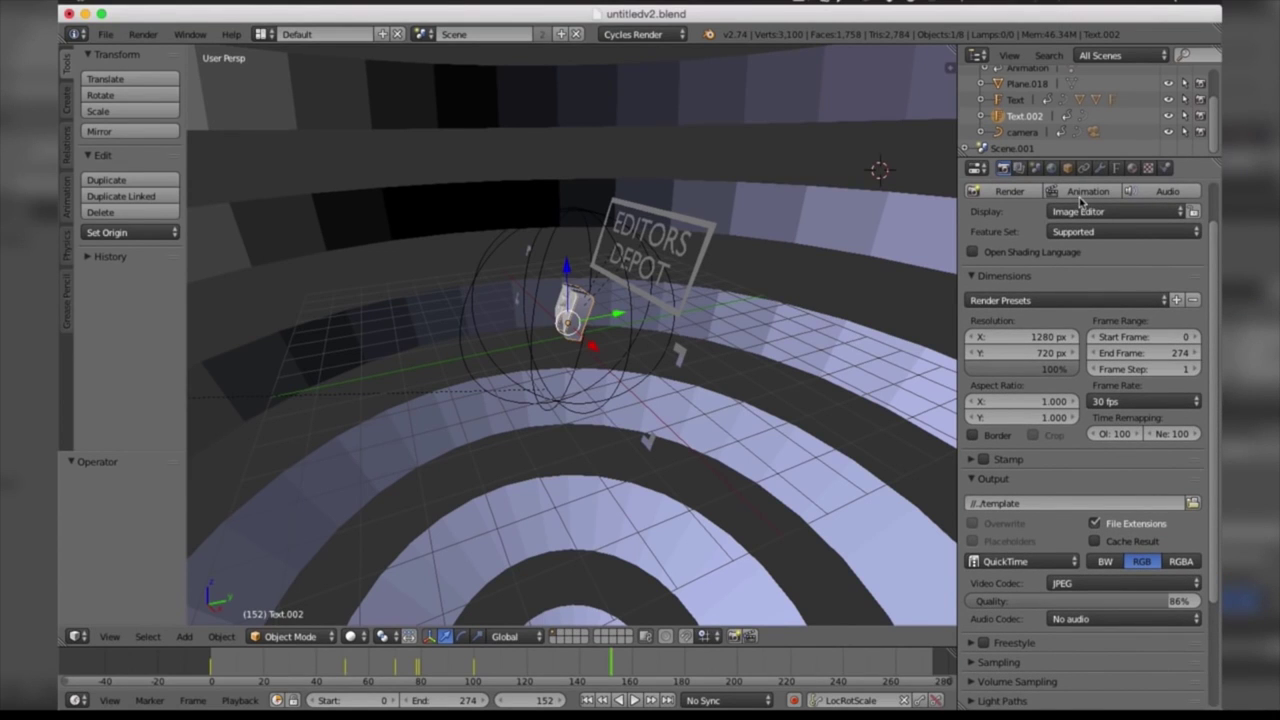